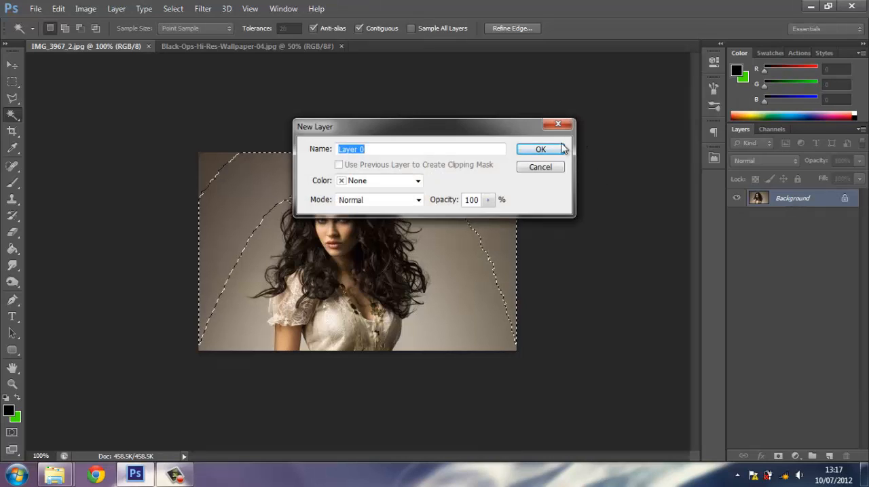
Try to remove the brown backdrop around the woman with the Magic Wand at tolerance 20, and revert the image.
left_click(553, 150)
key("Delete")
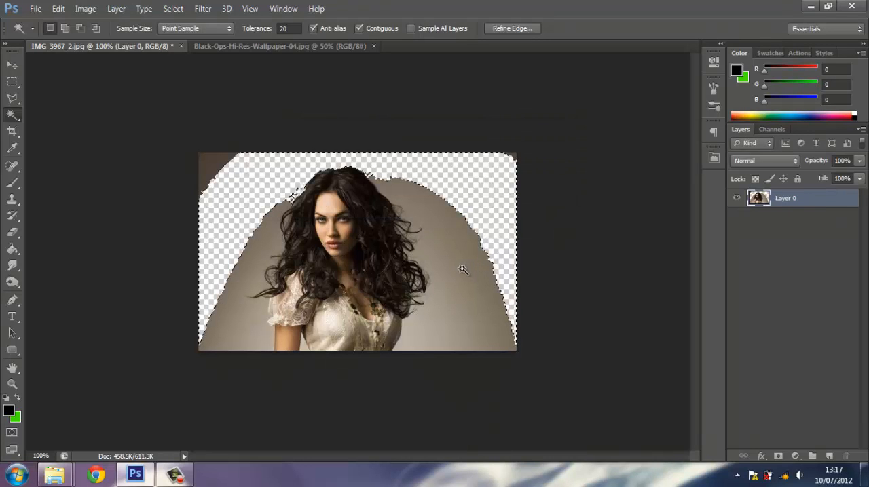
left_click(462, 271)
key("Delete")
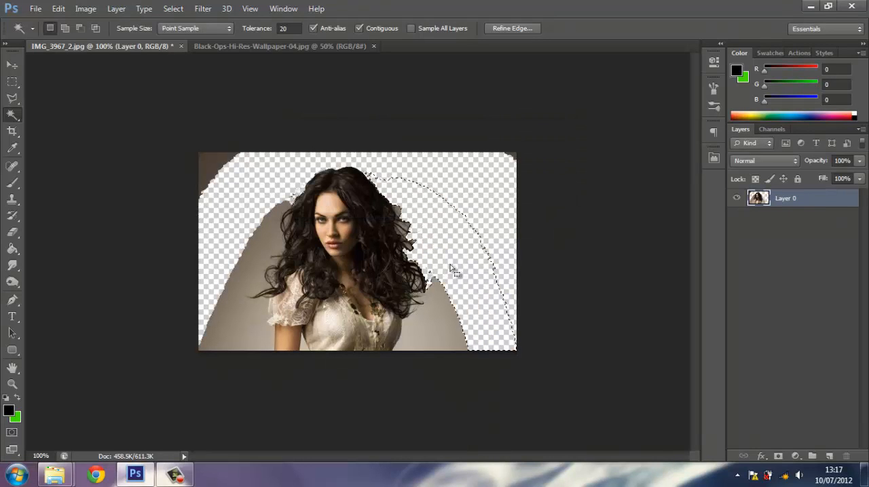
left_click(235, 276)
key("Delete")
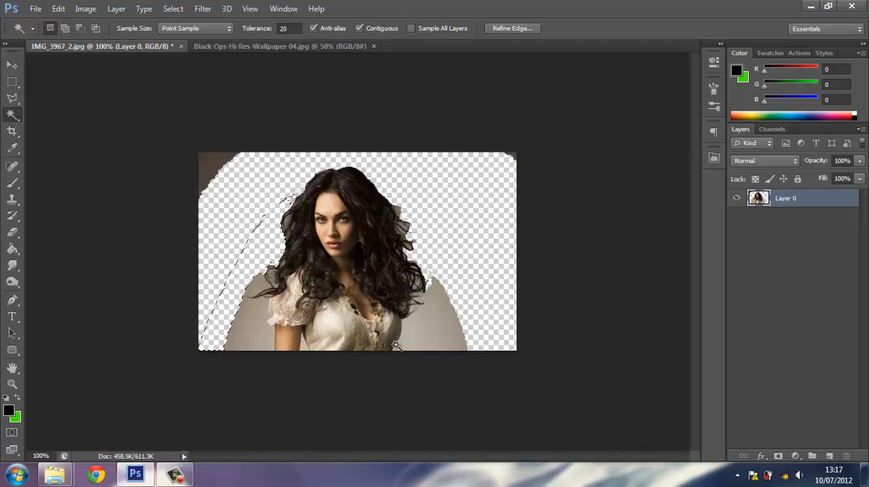
left_click(439, 348)
key("Delete")
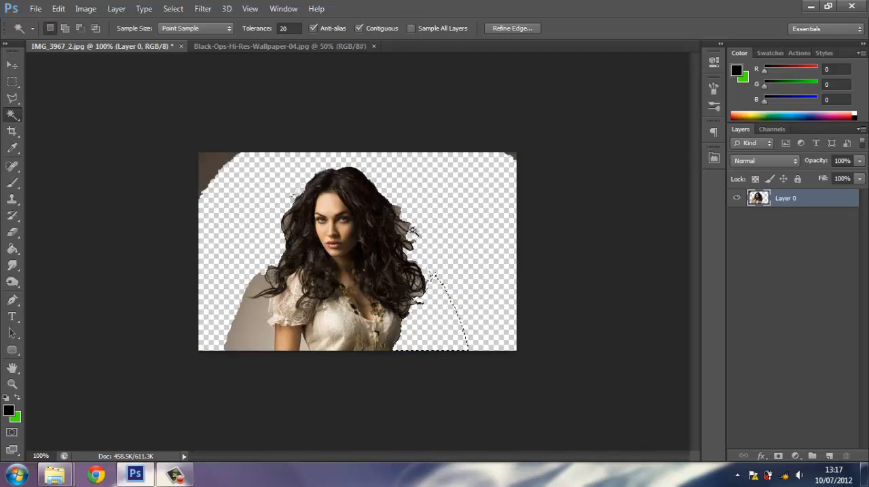
left_click(250, 338)
key("Delete")
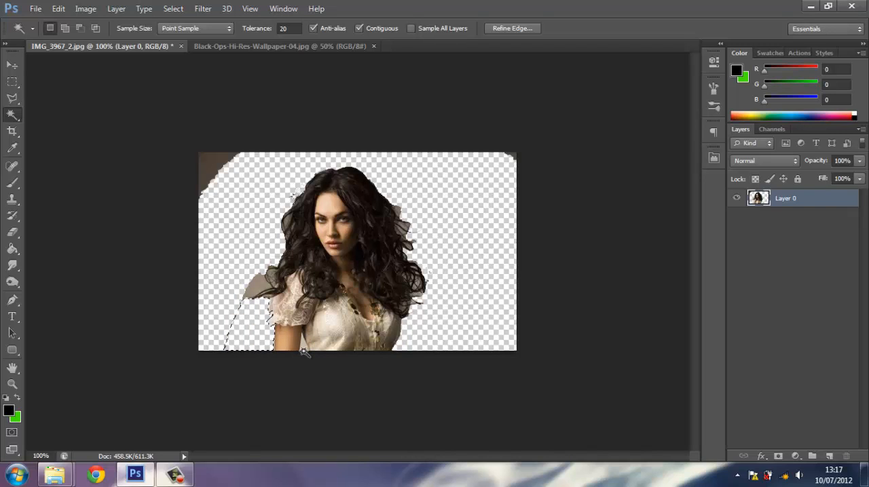
key("F12")
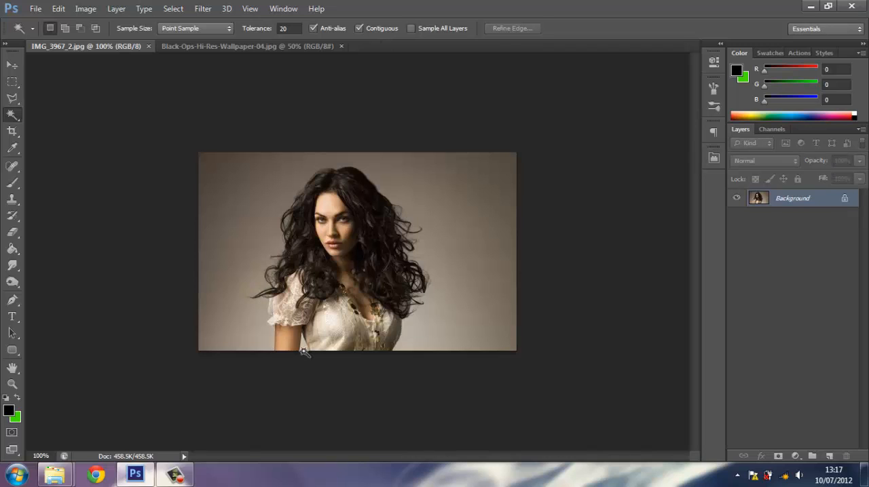
Select the woman's body and hair with the Quick Selection tool at brush size 30.
right_click(15, 120)
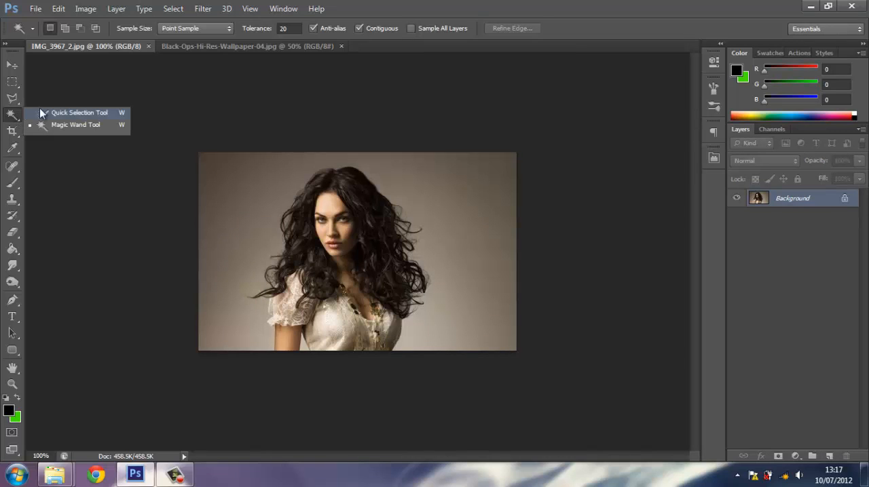
left_click(58, 116)
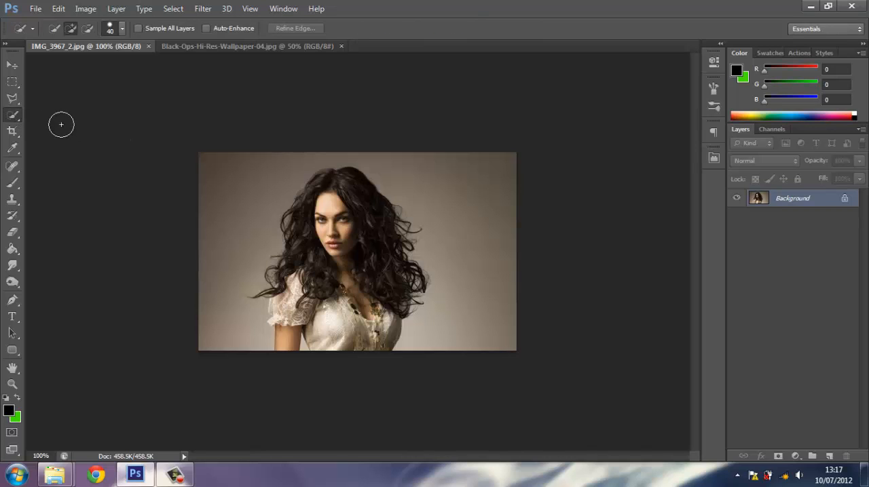
key("bracketleft")
mouse_move(283, 340)
left_mouse_down()
mouse_move(280, 269)
mouse_move(297, 206)
mouse_move(329, 181)
mouse_move(350, 180)
mouse_move(386, 229)
mouse_move(388, 285)
mouse_move(373, 353)
left_mouse_up()
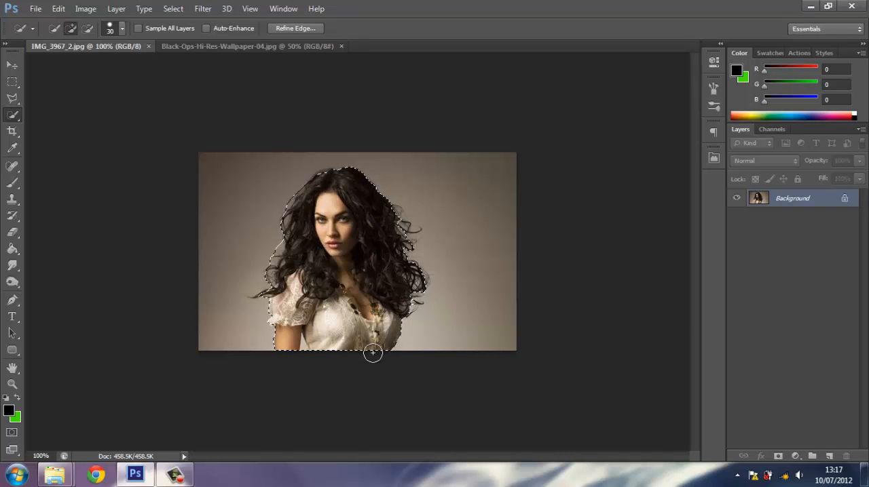
Extend the selection to the stray hair strands on both sides and subtract the backdrop areas outside her outline.
left_click(258, 297)
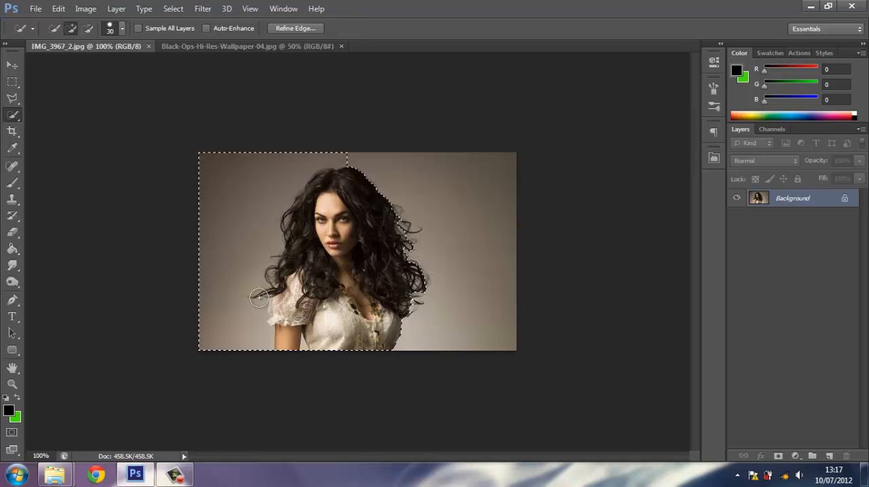
key("alt")
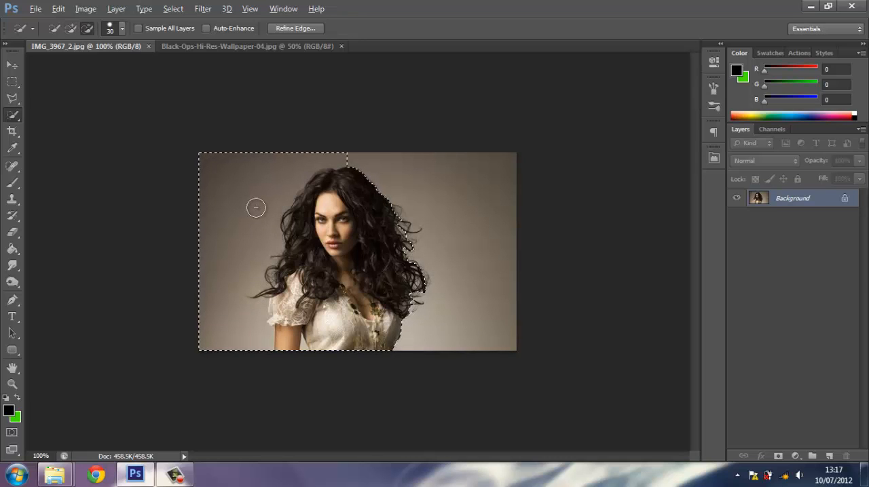
left_click_drag(259, 205, 239, 284)
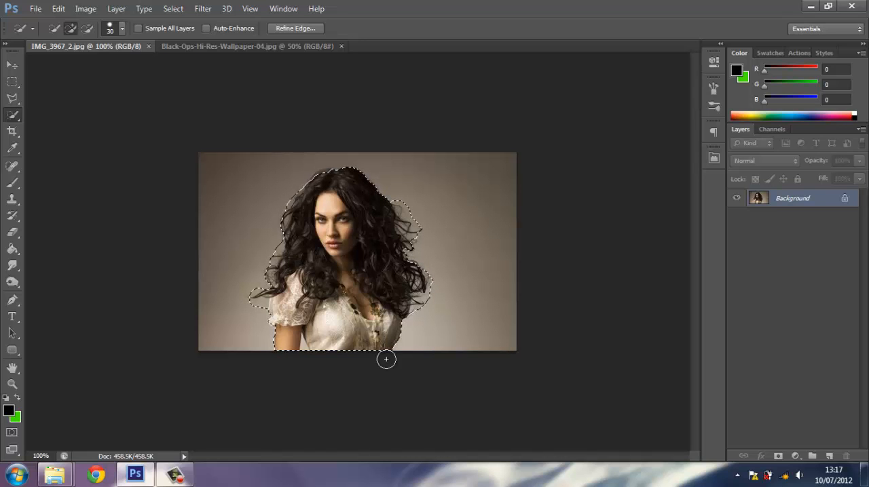
Refine the selection edge with a size 30 refine radius brush along the hair on both sides of the woman.
left_click(171, 9)
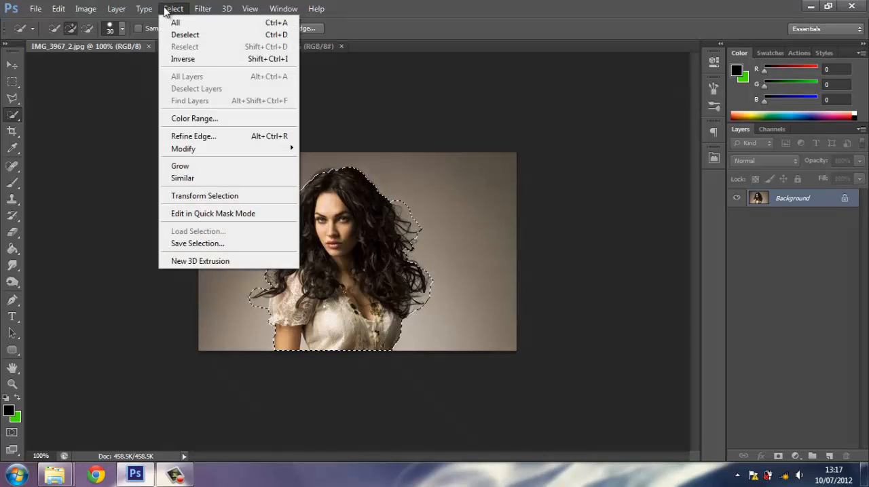
left_click(192, 136)
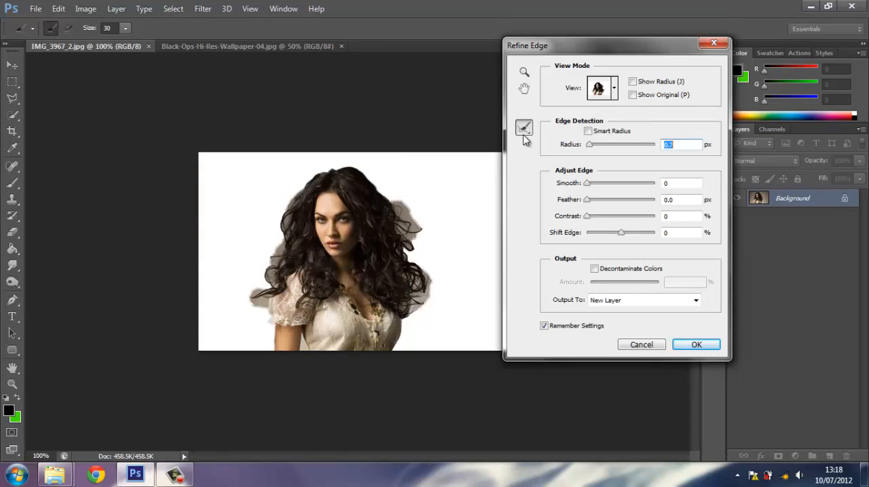
left_click(126, 29)
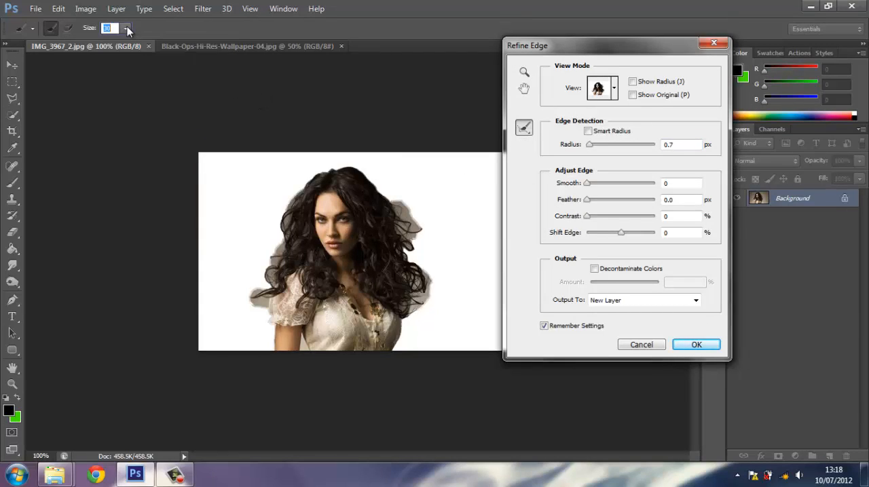
left_click(126, 28)
mouse_move(262, 298)
left_mouse_down()
mouse_move(281, 269)
mouse_move(275, 258)
mouse_move(298, 234)
mouse_move(286, 222)
mouse_move(316, 180)
left_mouse_up()
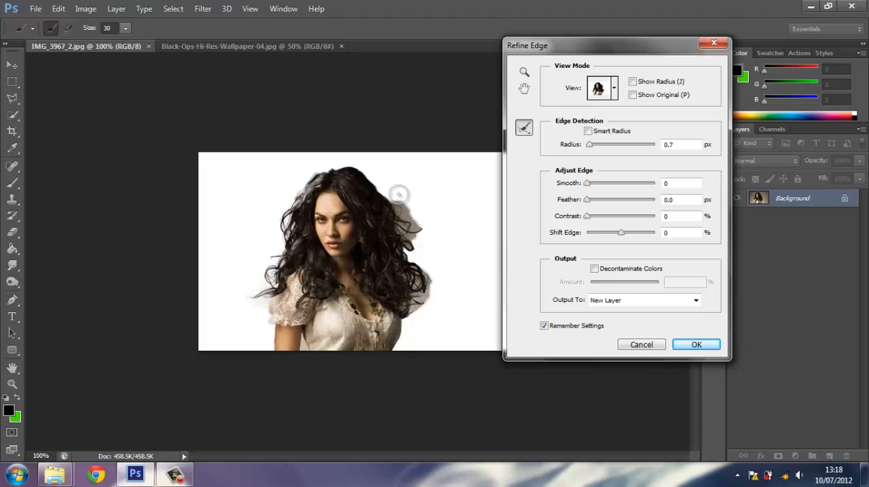
mouse_move(399, 195)
left_mouse_down()
mouse_move(416, 263)
mouse_move(418, 228)
mouse_move(401, 304)
mouse_move(420, 284)
mouse_move(418, 270)
mouse_move(418, 312)
left_mouse_up()
left_click(417, 228)
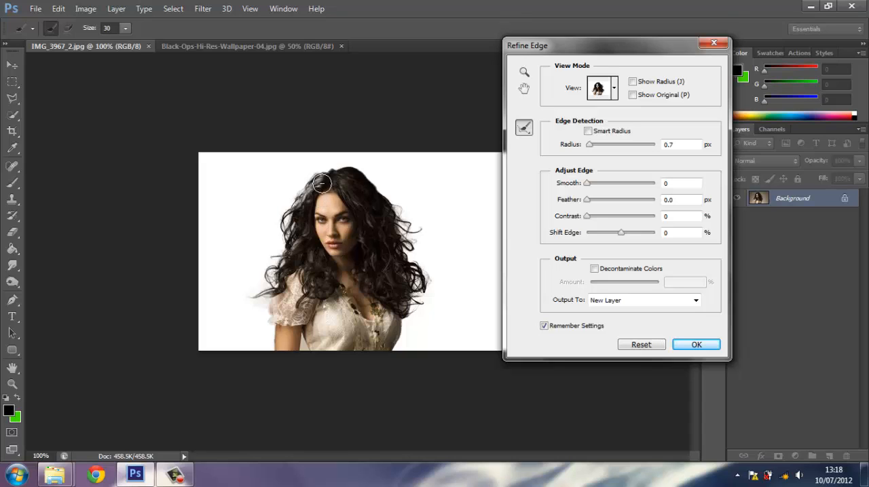
Erase the edge refinement from the hair inside the outline near the crown and touch up the strands beside the puffed sleeve.
left_click(322, 184)
left_click_drag(319, 192, 300, 236)
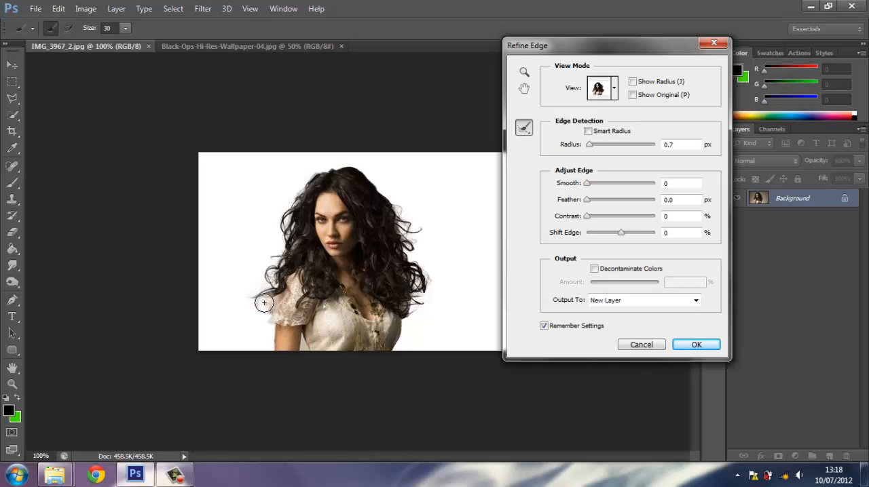
left_click_drag(264, 303, 262, 299)
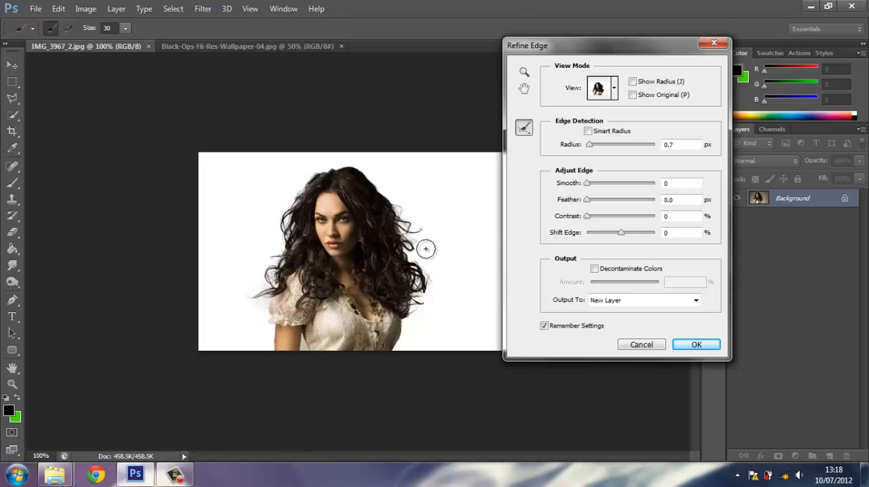
Preview the refined cutout in the On Black and Overlay view modes and return to On White.
left_click(617, 94)
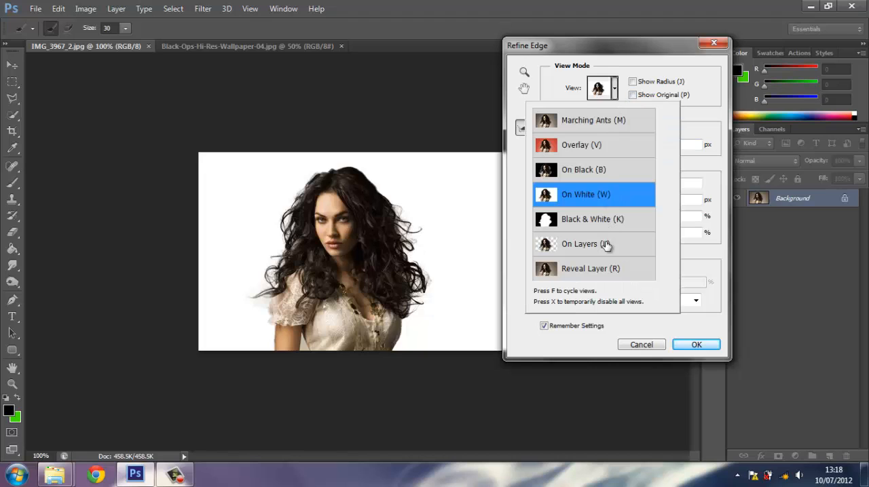
left_click(606, 180)
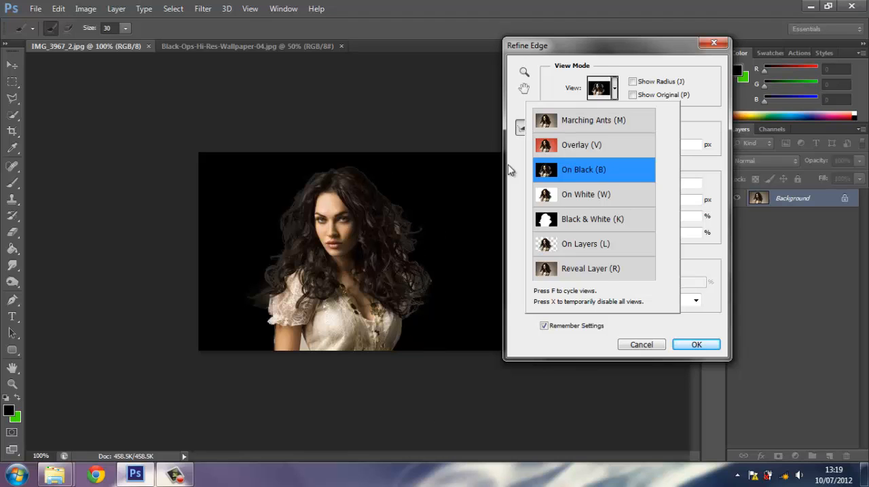
left_click(598, 153)
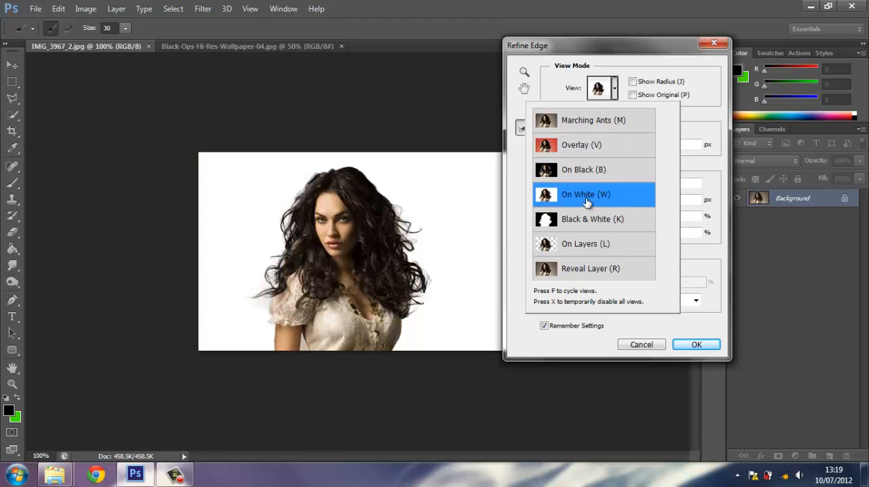
left_click(620, 95)
Output the refined selection to a new layer and compare the cutout with the original Background layer shown and hidden.
left_click(613, 300)
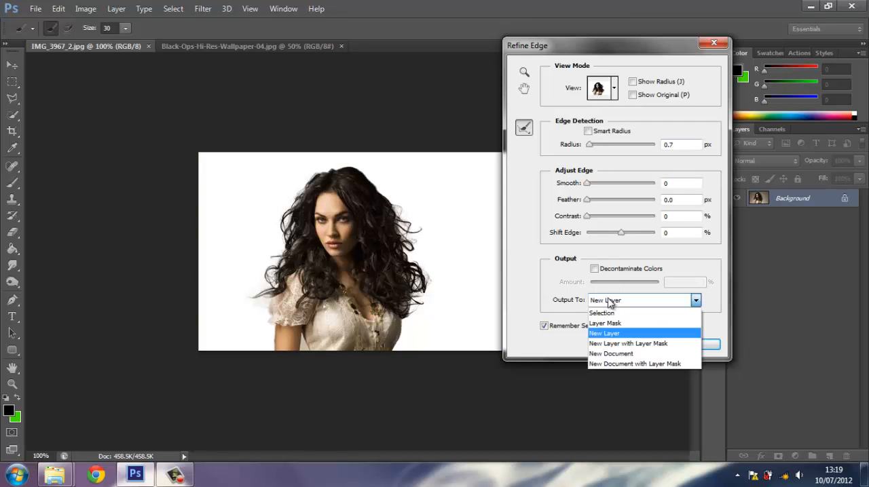
left_click(611, 334)
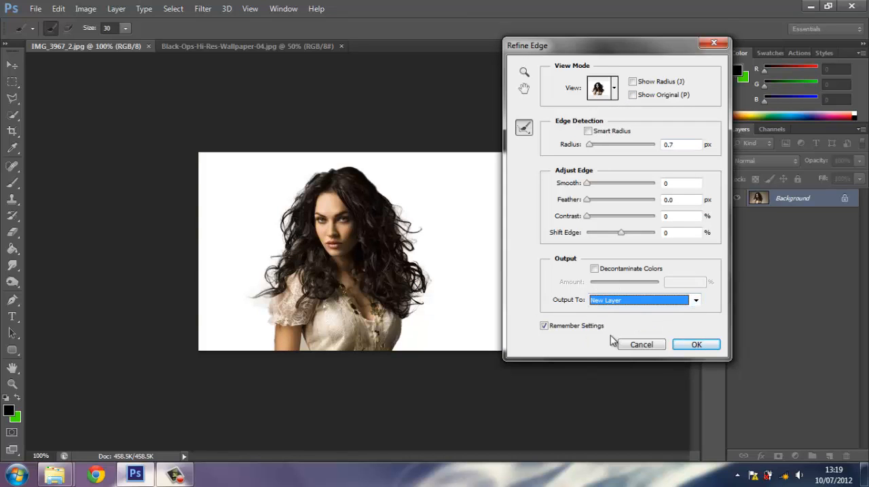
left_click(695, 345)
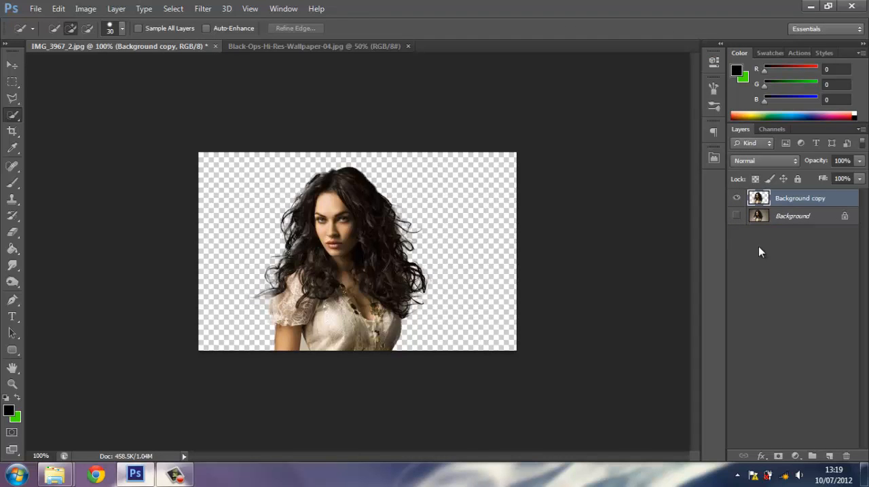
left_click(737, 215)
left_click(737, 216)
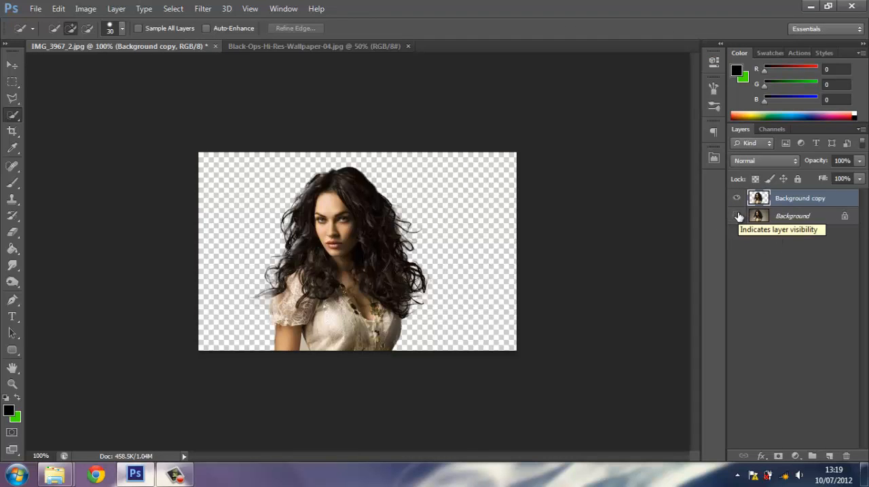
Create a new layer beneath the woman's cutout and fill it with the green swatch color using the Paint Bucket.
left_click(829, 456)
left_click_drag(798, 212, 795, 226)
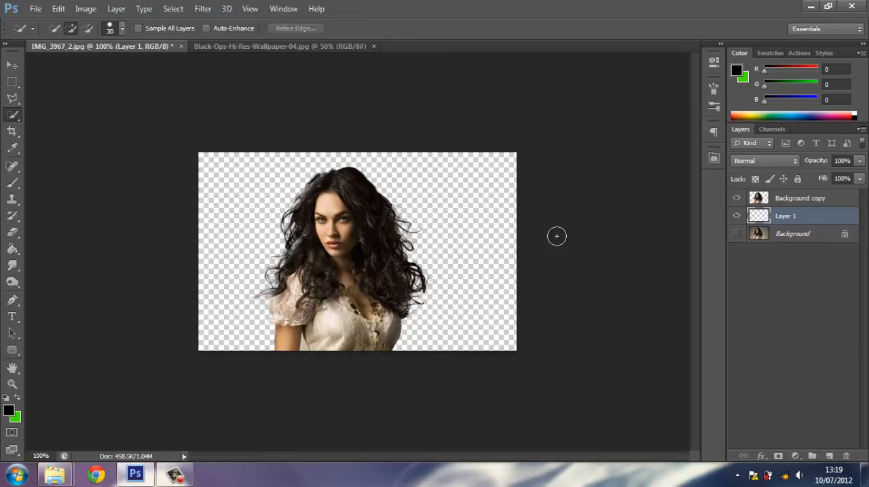
left_click(13, 251)
left_click(17, 399)
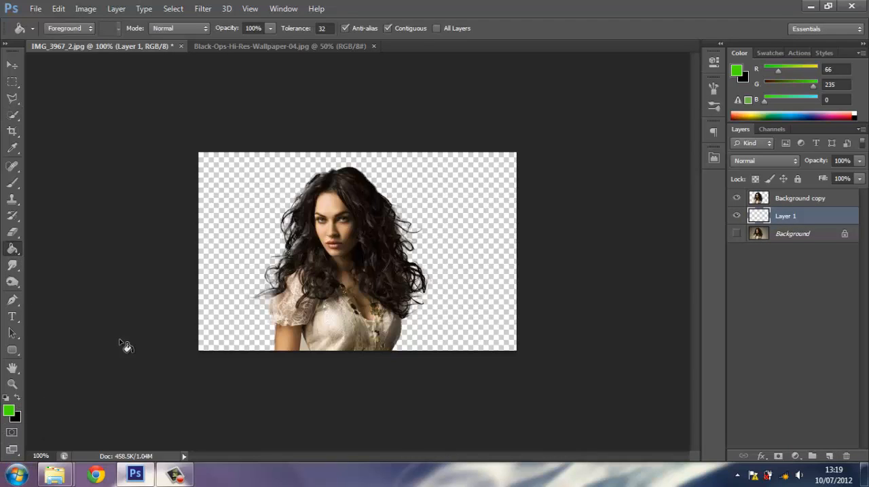
left_click(246, 232)
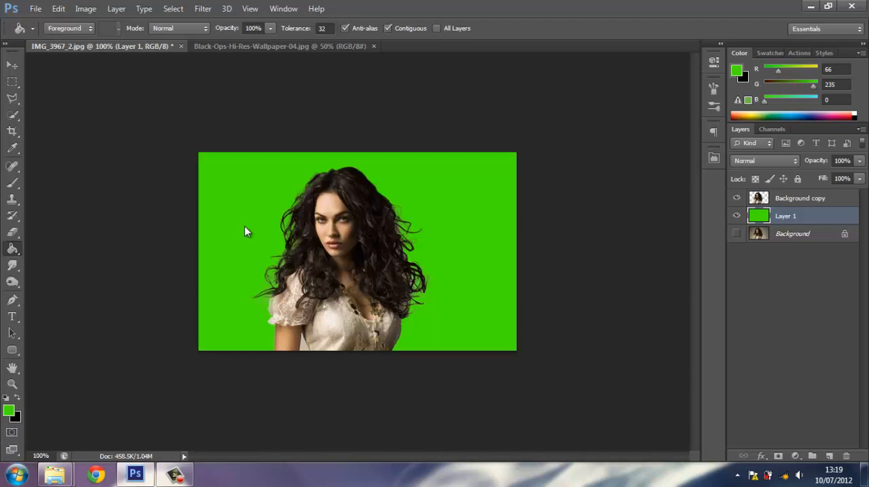
Apply the blue denim-textured preset style to the green layer.
left_click(820, 53)
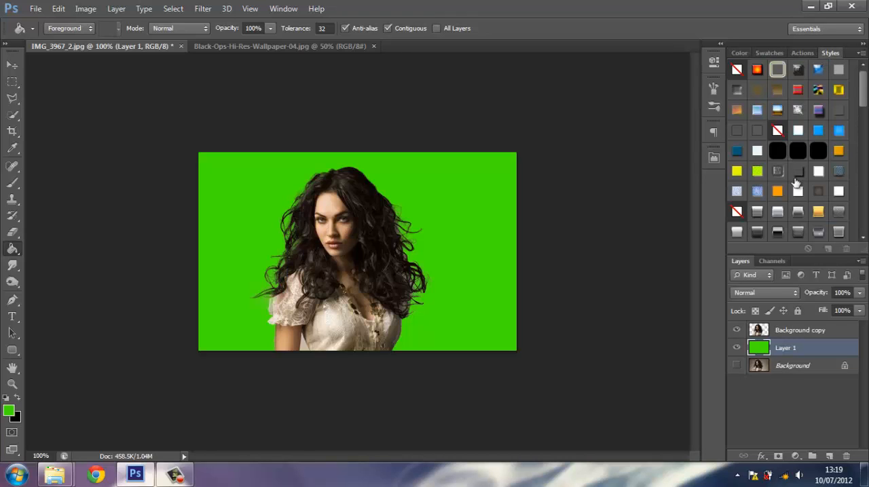
left_click(758, 191)
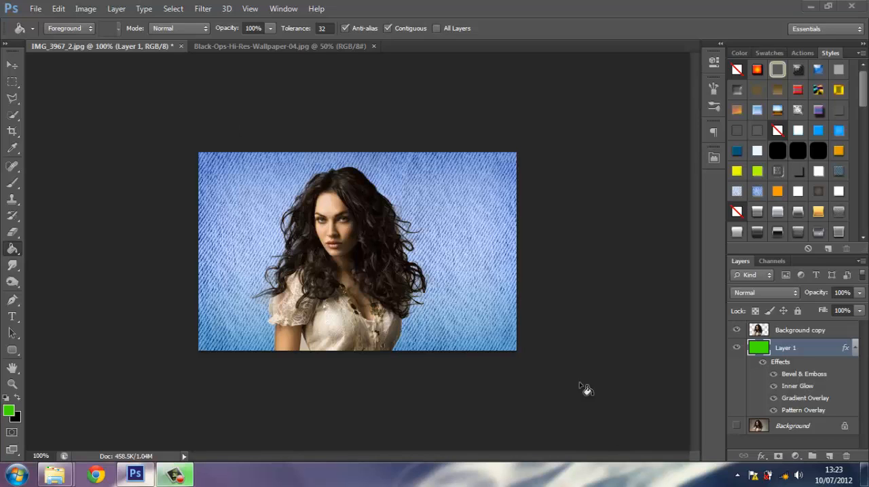
In the Black Ops wallpaper document, select the soldier and his rifle with the Quick Selection tool at brush size 70.
left_click(248, 46)
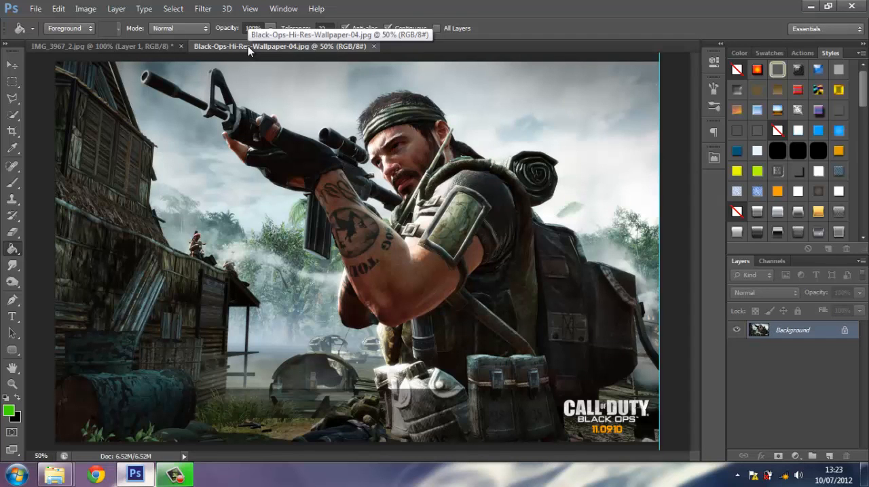
left_click(13, 114)
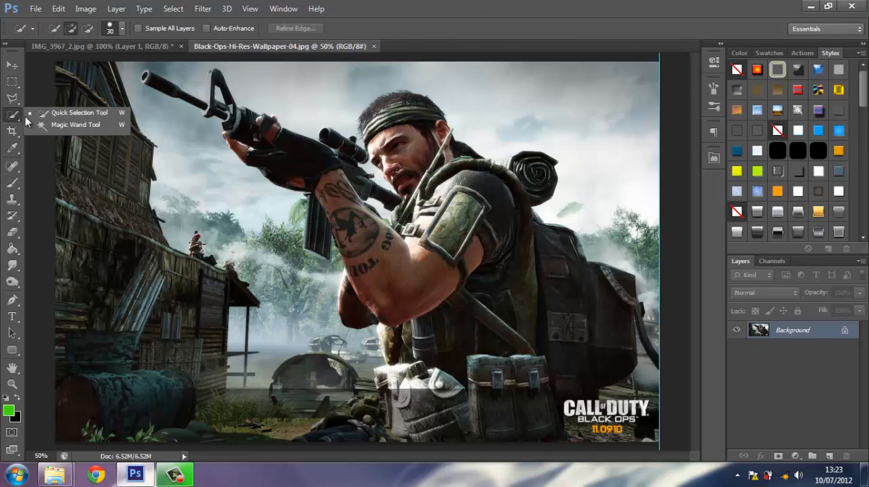
left_click(40, 116)
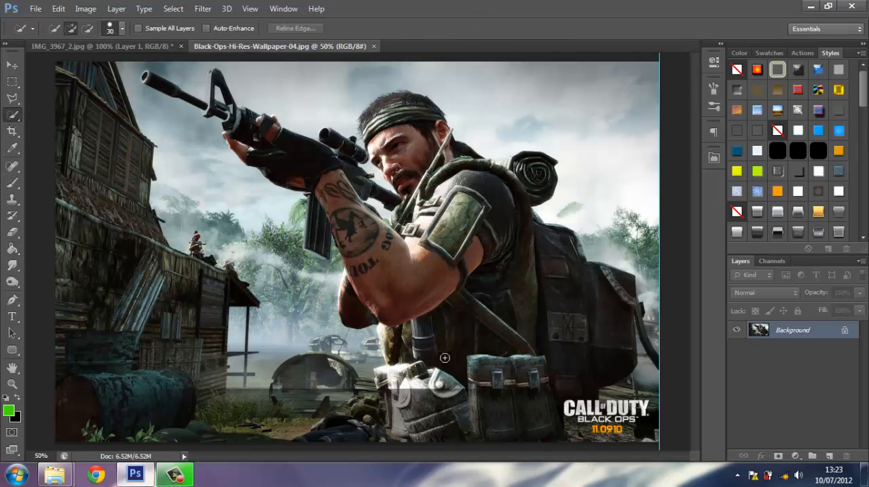
key("bracketright")
key("bracketright")
key("bracketleft")
left_click(392, 357)
mouse_move(392, 301)
left_mouse_down()
mouse_move(333, 178)
mouse_move(255, 139)
mouse_move(204, 95)
mouse_move(179, 92)
left_mouse_up()
mouse_move(363, 102)
left_mouse_down()
mouse_move(378, 125)
mouse_move(398, 113)
mouse_move(418, 124)
mouse_move(434, 155)
mouse_move(496, 213)
mouse_move(503, 393)
mouse_move(503, 161)
mouse_move(494, 258)
mouse_move(457, 363)
mouse_move(435, 375)
mouse_move(435, 427)
mouse_move(540, 370)
left_mouse_up()
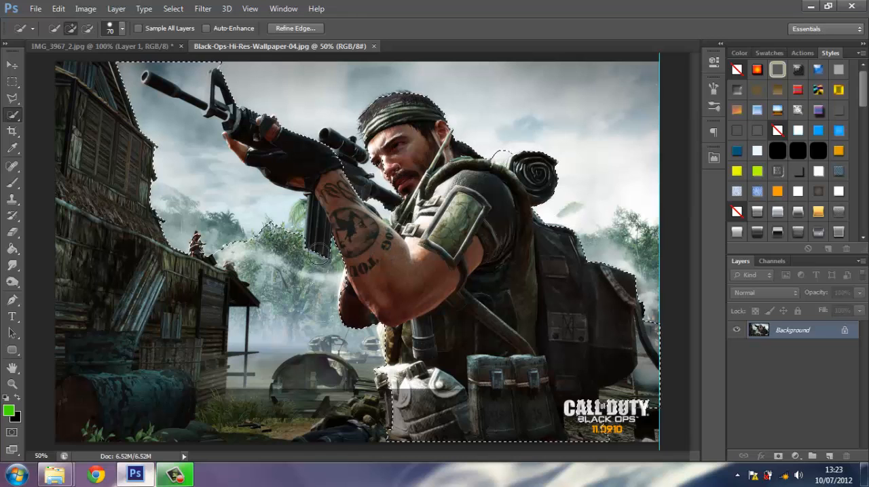
Subtract the spilled-over hut, trees and sky in front of the soldier from the selection, down to the rifle's underside.
key("alt")
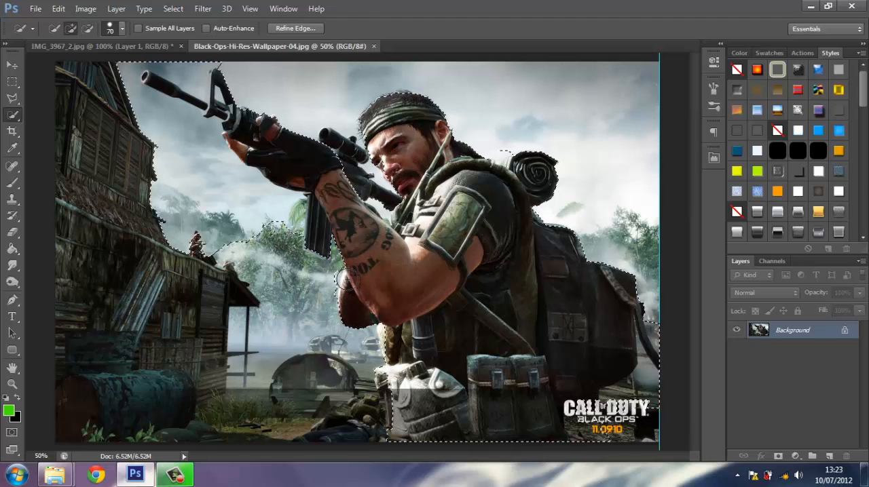
key("alt")
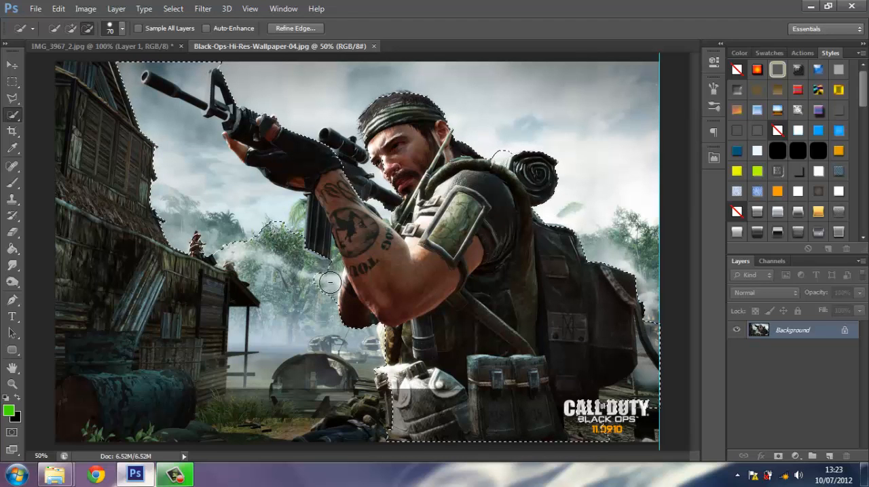
mouse_move(296, 234)
left_mouse_down()
mouse_move(267, 206)
mouse_move(240, 196)
left_mouse_up()
left_click_drag(192, 160, 185, 131)
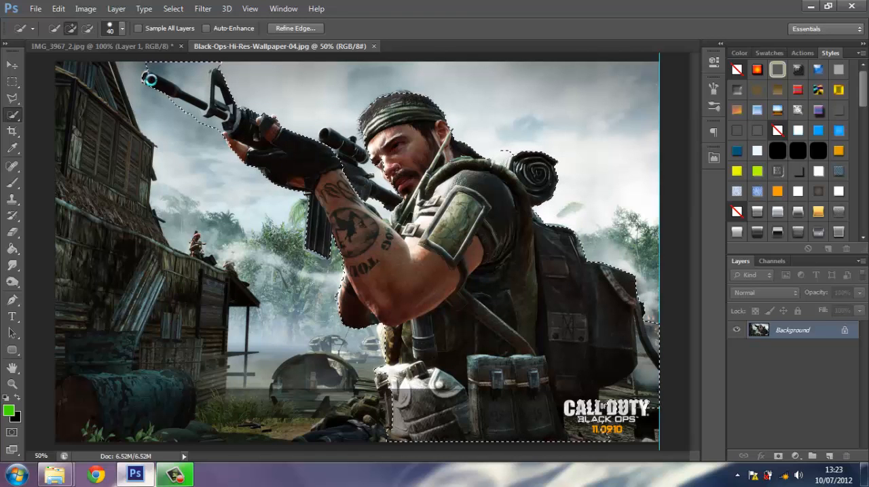
Tighten the selection around the rifle's barrel and front sight with the Quick Selection brush at size 25.
key("alt")
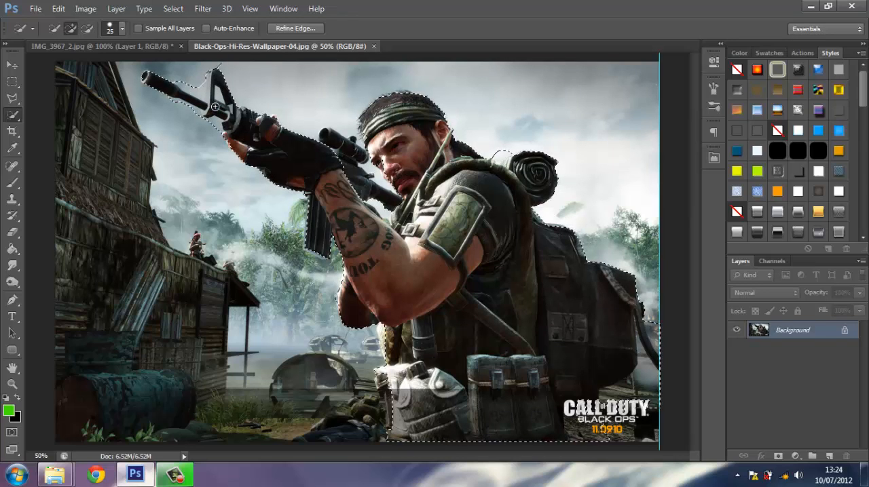
key("alt")
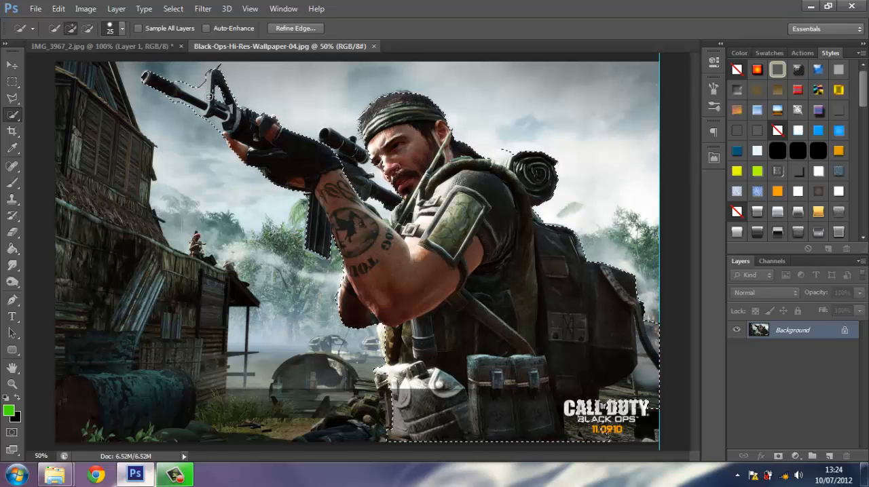
key("alt")
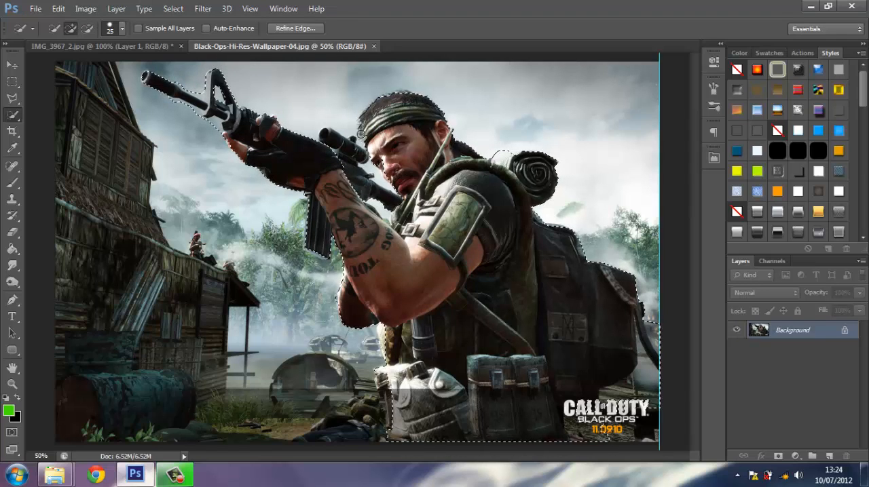
Extend the selection over the soldier's hair and subtract the excess sky between his head and the rifle.
left_click_drag(384, 95, 403, 91)
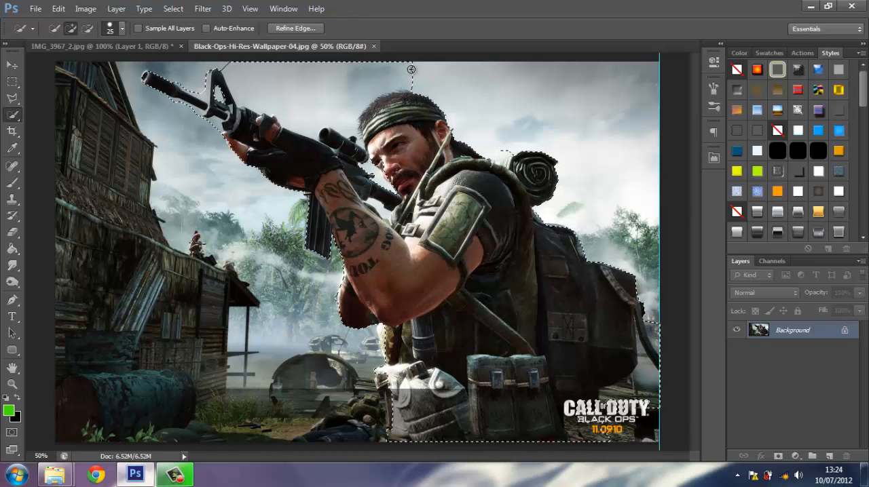
key("alt")
left_click_drag(297, 109, 240, 69)
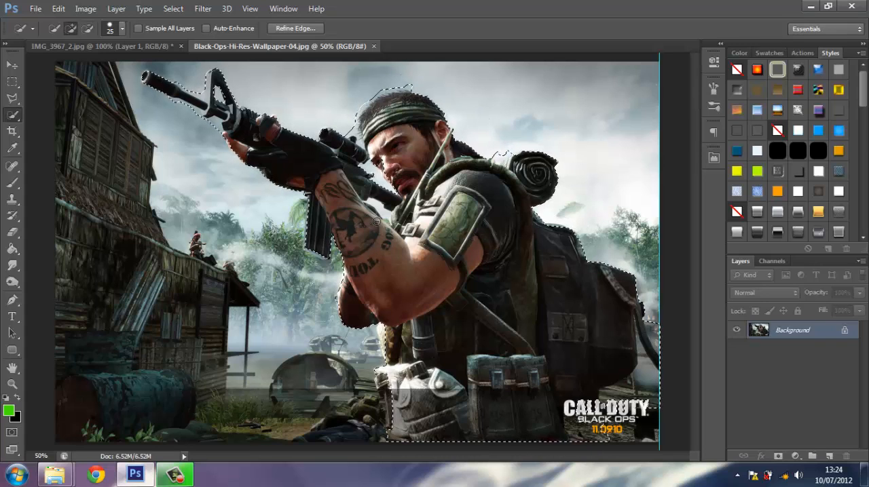
key("alt")
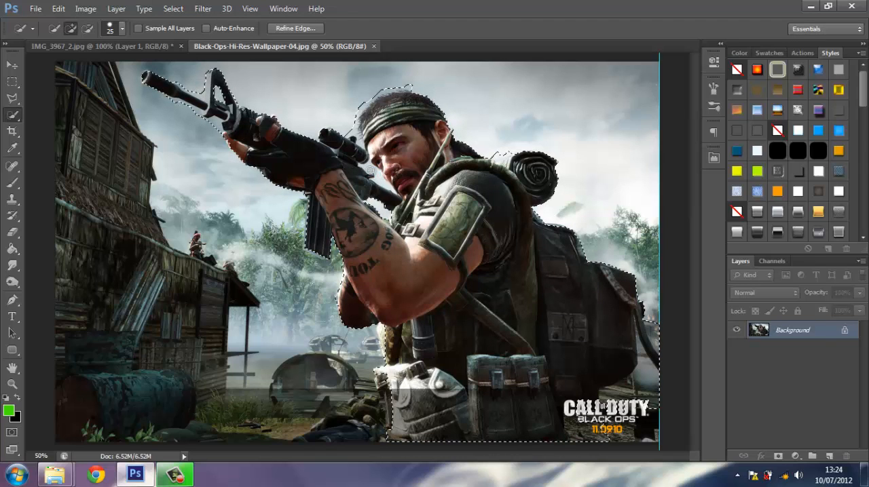
key("alt")
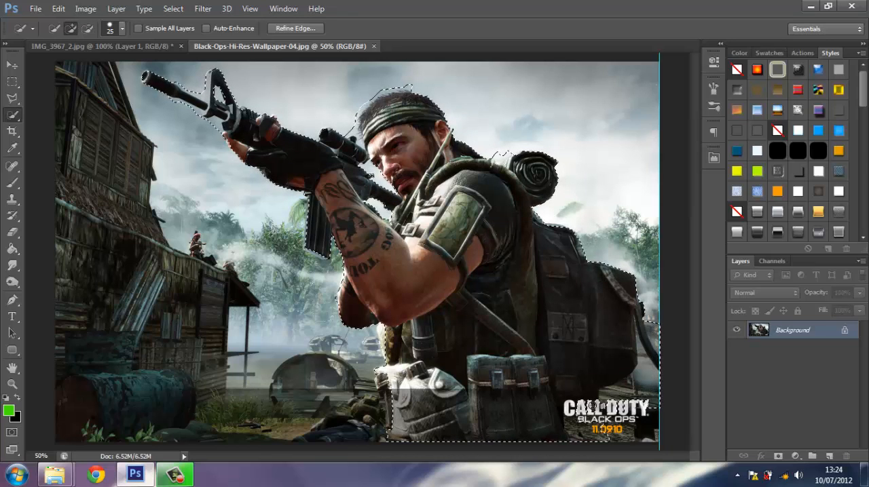
key("alt")
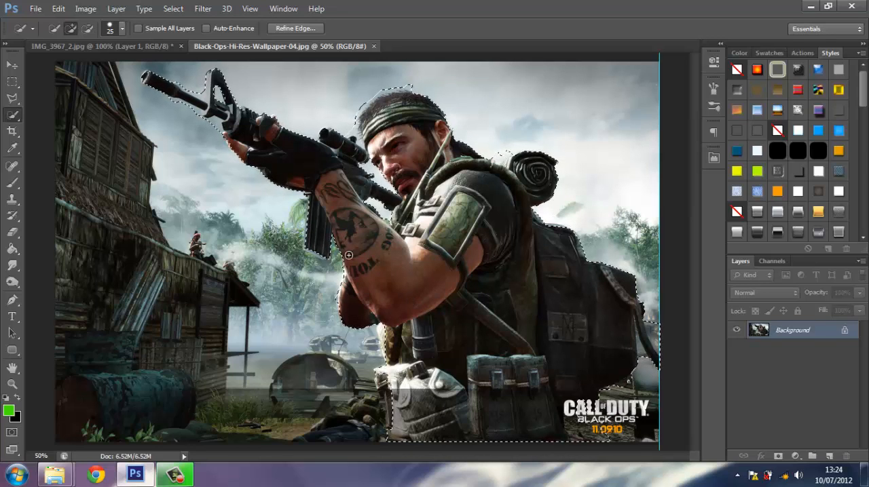
Start Refine Edge on the soldier selection and brush away the stray hut outline with the Refine Radius brush at size 77.
left_click(174, 9)
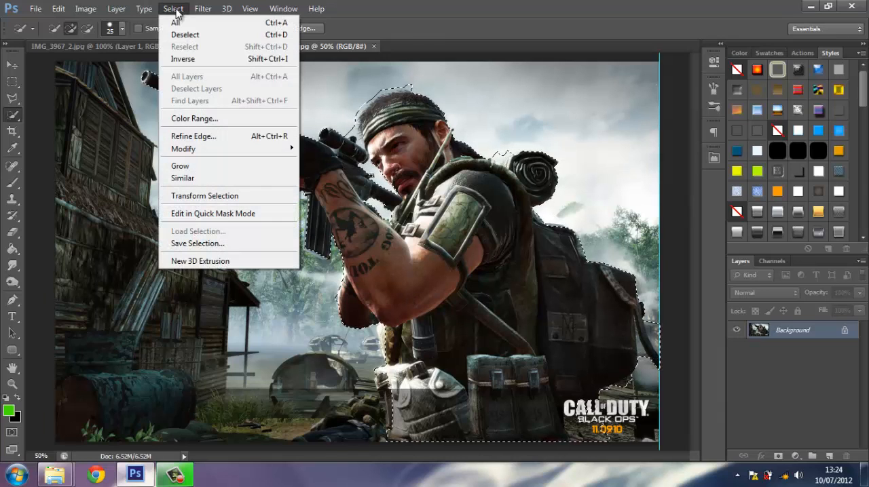
left_click(209, 137)
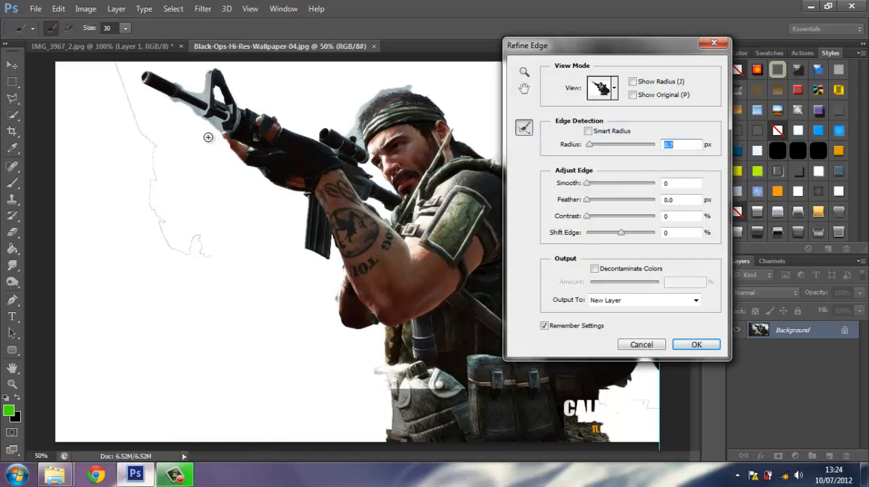
left_click_drag(771, 45, 787, 85)
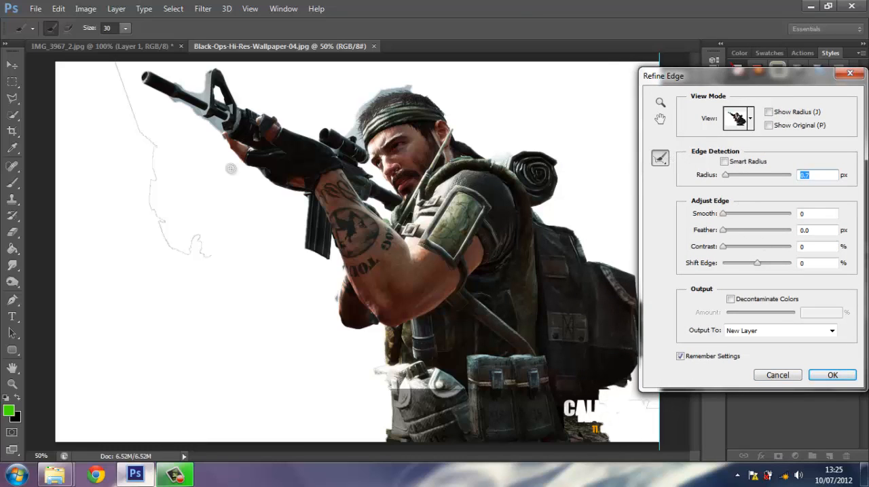
left_click(125, 28)
left_click_drag(126, 42, 142, 46)
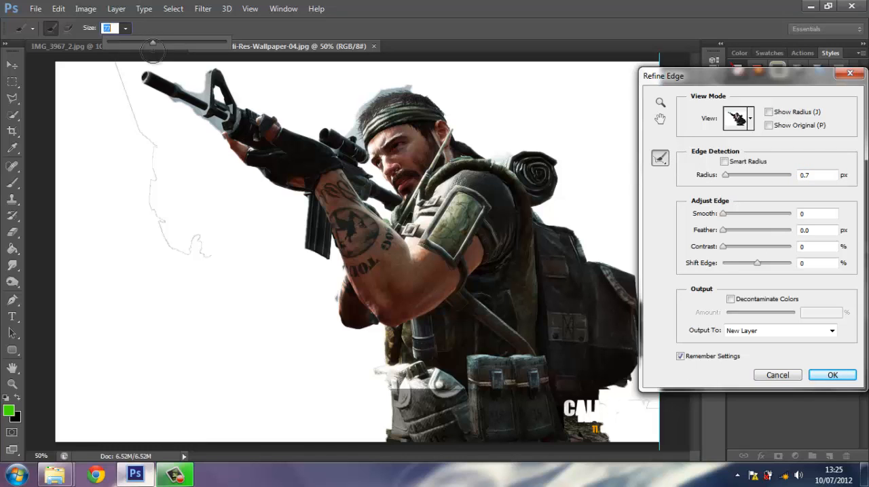
mouse_move(202, 253)
left_mouse_down()
mouse_move(170, 245)
mouse_move(148, 195)
mouse_move(144, 127)
mouse_move(154, 131)
mouse_move(152, 160)
mouse_move(123, 103)
mouse_move(108, 42)
left_mouse_up()
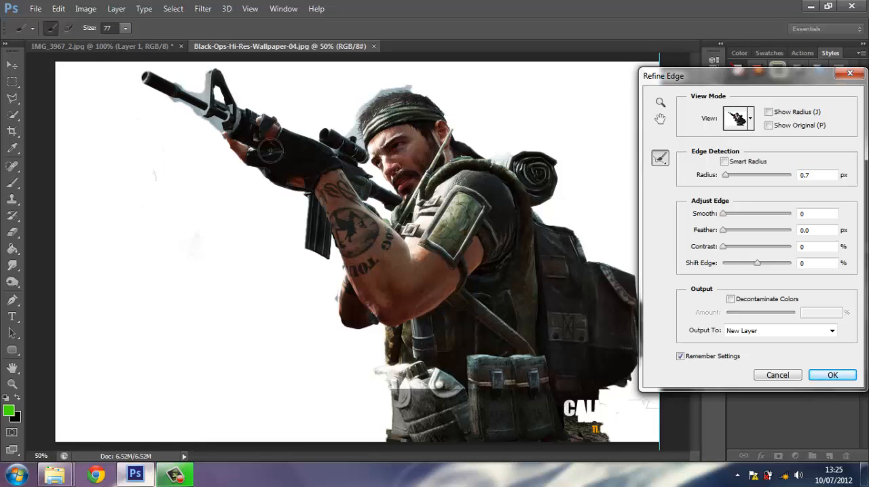
Clean up the leftover sky along the rifle's barrel and front sight with the Refine Radius brush reduced to 15.
mouse_move(175, 87)
left_mouse_down()
mouse_move(195, 96)
mouse_move(206, 72)
mouse_move(241, 101)
left_mouse_up()
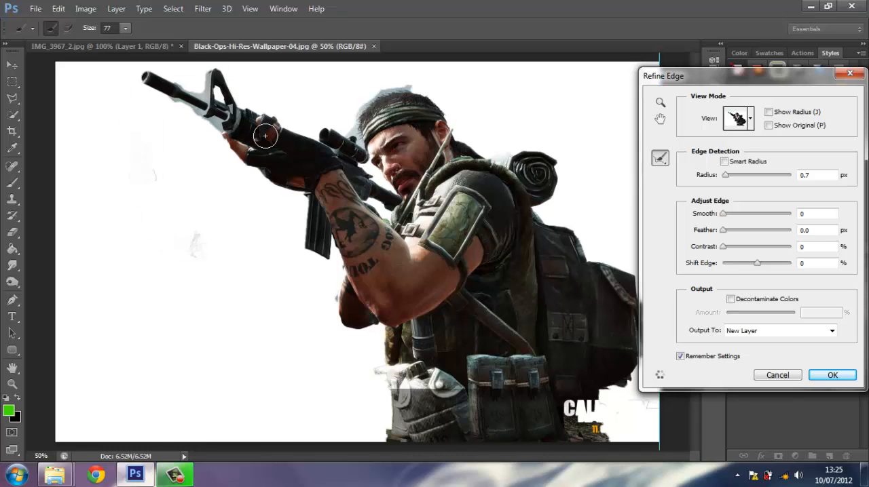
key("bracketleft")
key("bracketleft")
key("bracketleft")
key("bracketleft")
left_click_drag(174, 83, 202, 96)
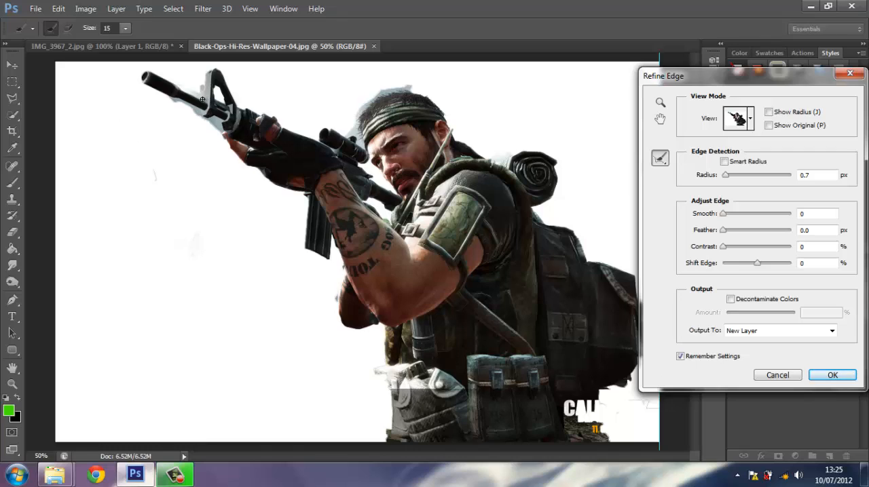
left_click_drag(187, 90, 202, 97)
mouse_move(218, 129)
left_mouse_down()
mouse_move(171, 104)
mouse_move(194, 155)
mouse_move(170, 98)
mouse_move(228, 135)
left_mouse_up()
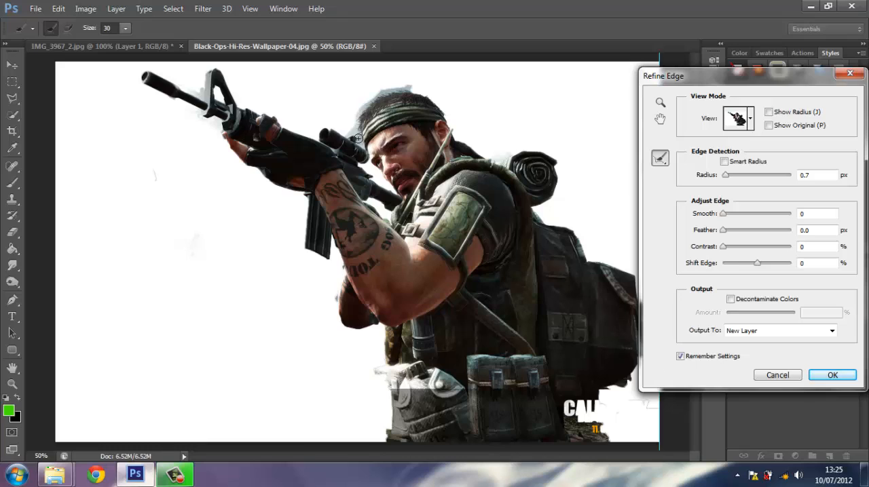
Refine the edges around the soldier's hair, scope, elbow and backpack strap, plus the remaining stray mark, with the brush at 30.
mouse_move(402, 93)
left_mouse_down()
mouse_move(350, 132)
mouse_move(381, 162)
mouse_move(344, 135)
mouse_move(366, 146)
left_mouse_up()
left_click(408, 87)
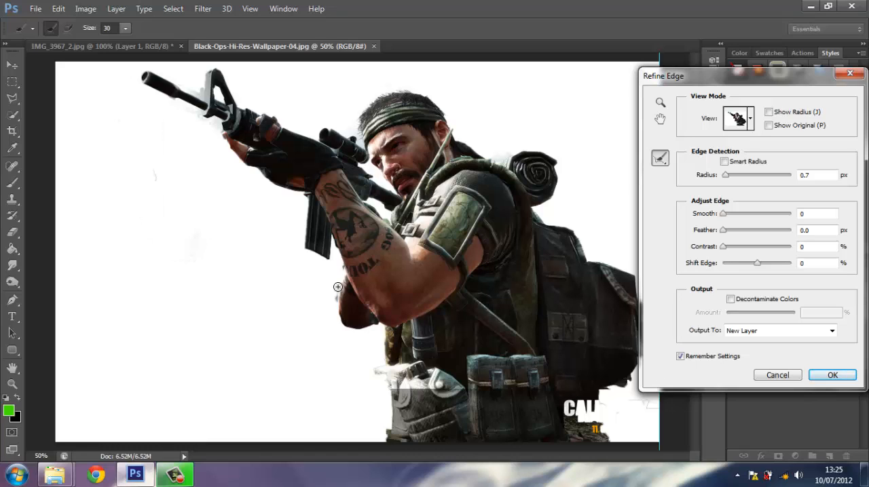
left_click_drag(341, 269, 339, 343)
left_click_drag(157, 180, 154, 173)
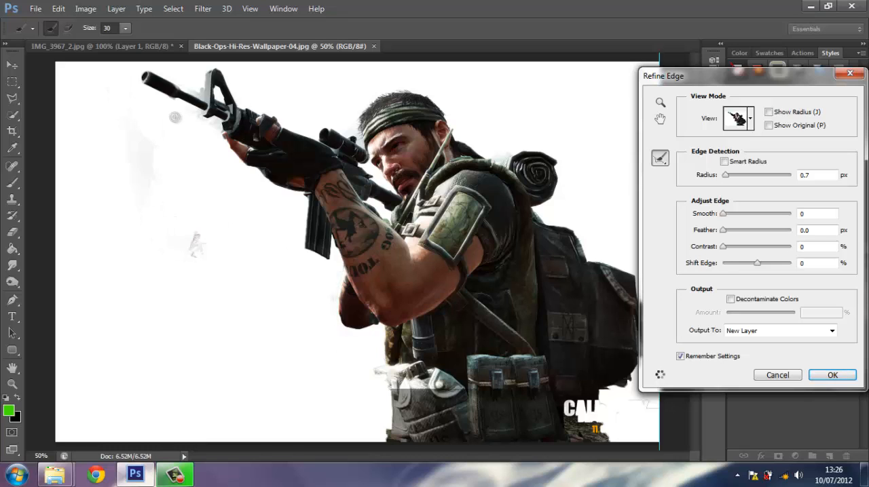
left_click_drag(733, 69, 773, 63)
left_click_drag(649, 324, 661, 354)
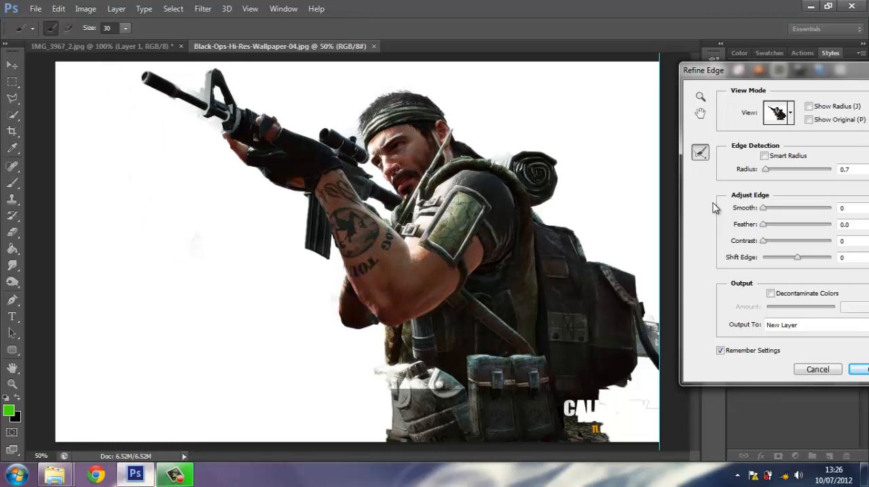
Preview the cutout in the On Black view and touch up the edge between the rifle scope and the headband.
left_click(790, 113)
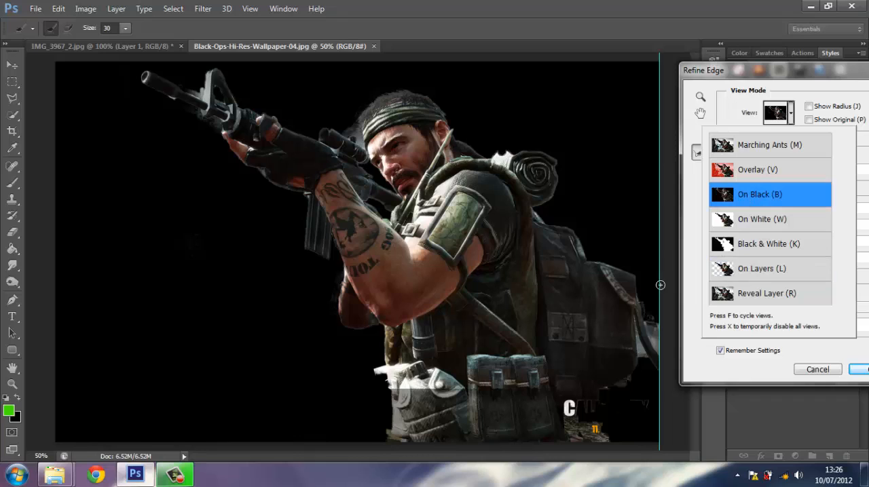
left_click(359, 143)
mouse_move(357, 132)
left_mouse_down()
mouse_move(343, 134)
mouse_move(359, 136)
mouse_move(349, 124)
mouse_move(367, 155)
left_mouse_up()
key("bracketright")
key("bracketright")
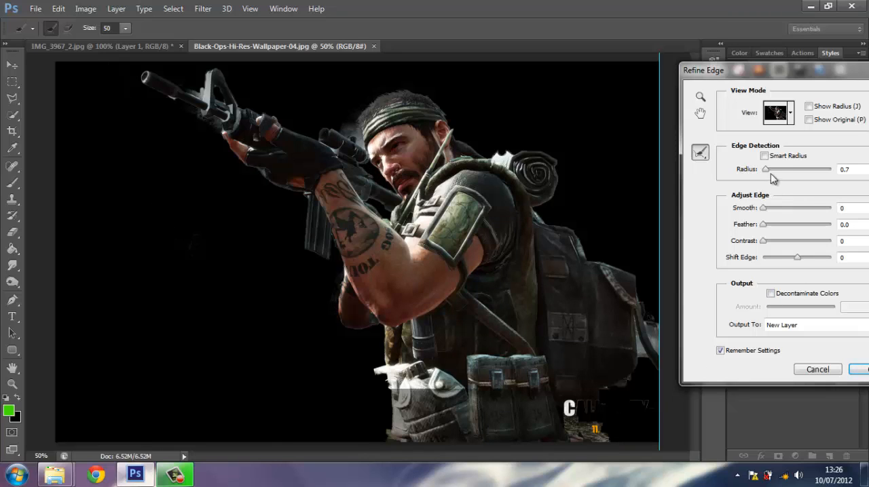
Raise the edge detection radius slightly and output the refined soldier cutout to a new layer.
mouse_move(765, 171)
left_mouse_down()
mouse_move(789, 174)
mouse_move(771, 172)
left_mouse_up()
left_click(857, 372)
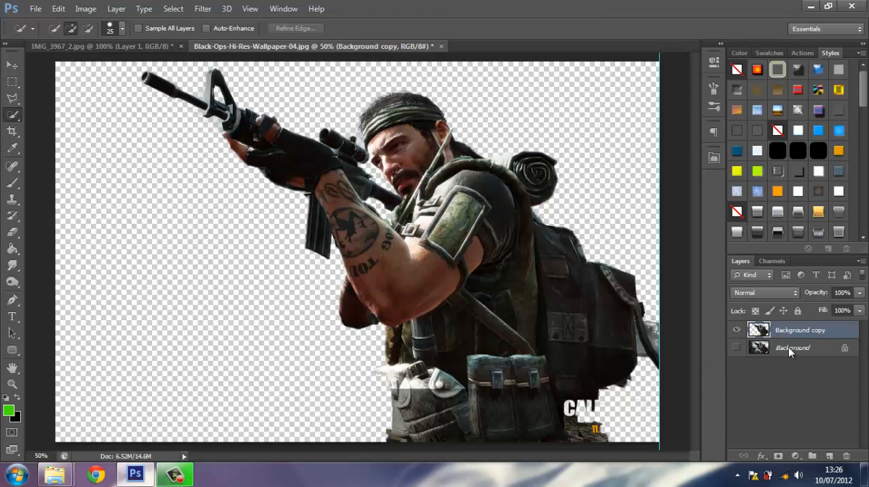
Create a new layer beneath the soldier's cutout and fill it with black using the Paint Bucket.
left_click(831, 456)
left_click_drag(787, 339, 791, 360)
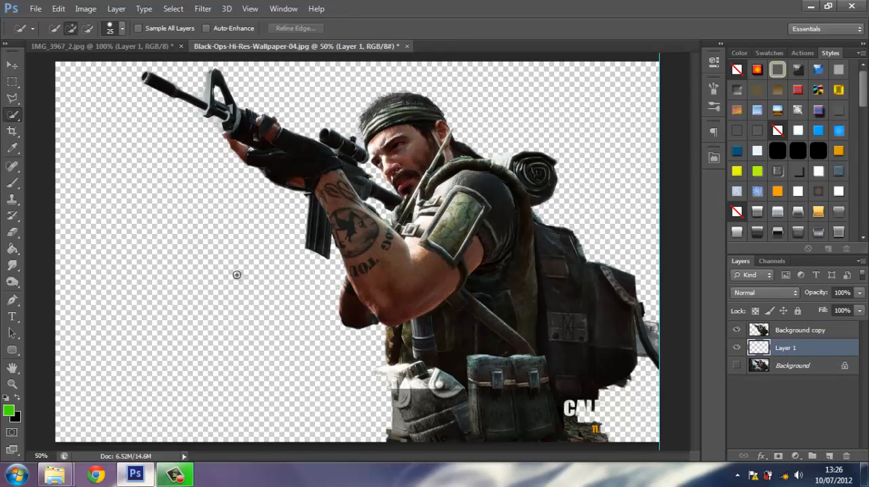
left_click(17, 398)
left_click(12, 250)
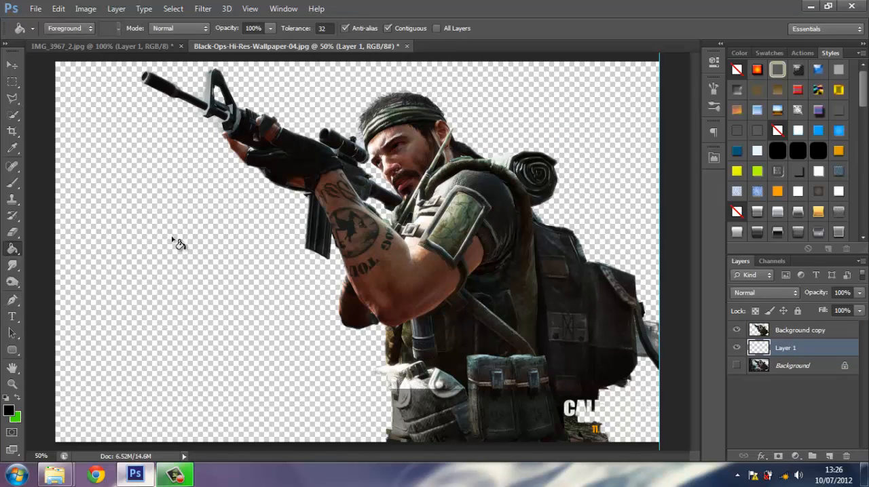
left_click(173, 241)
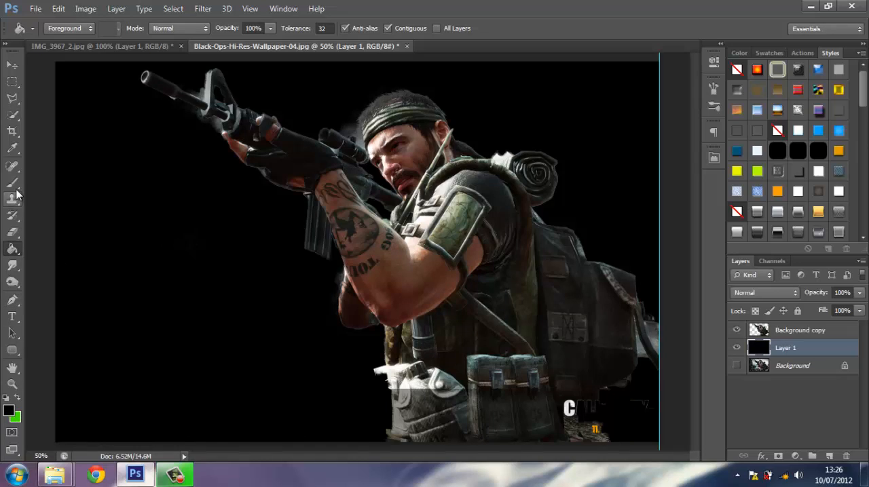
Make the soldier cutout layer active and try selecting the haze below the rifle's front sight with the Magic Wand at tolerance 20.
left_click(15, 115)
left_click(67, 125)
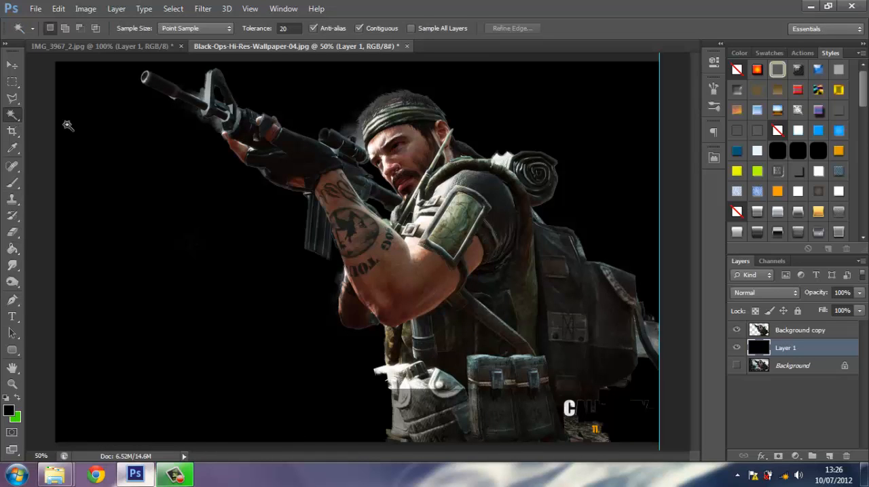
left_click(219, 126)
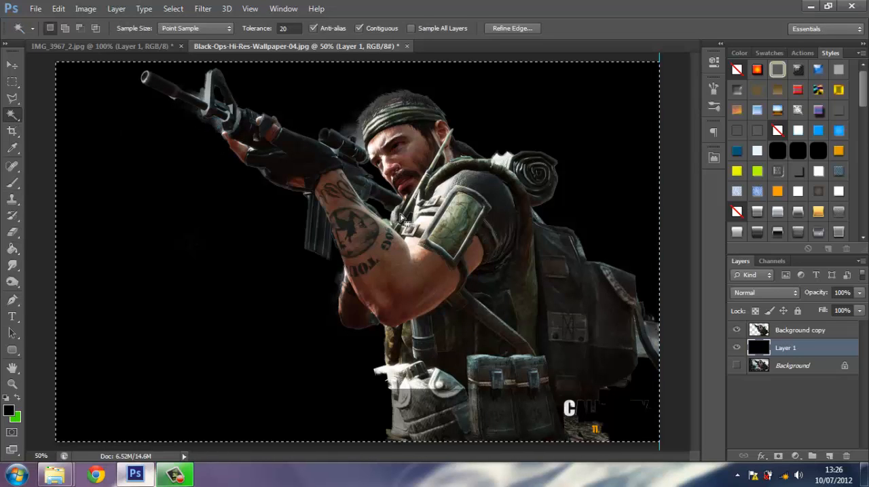
left_click(793, 331)
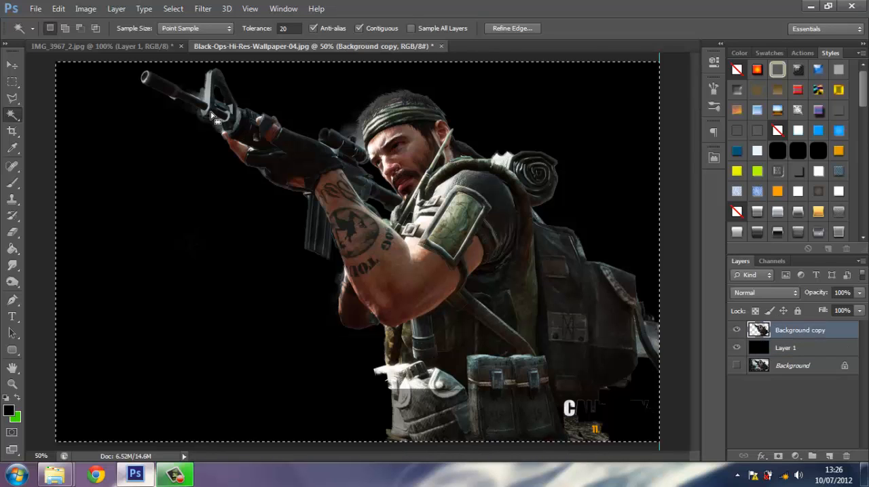
left_click(224, 134)
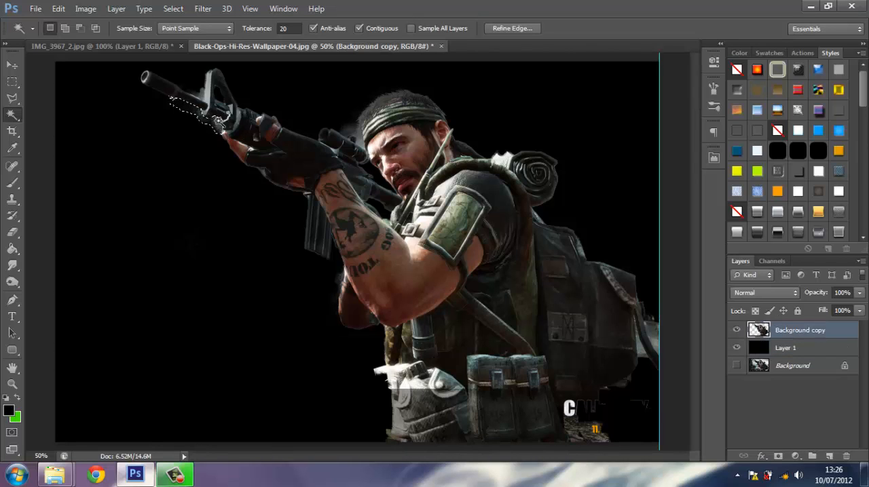
key("ctrl+d")
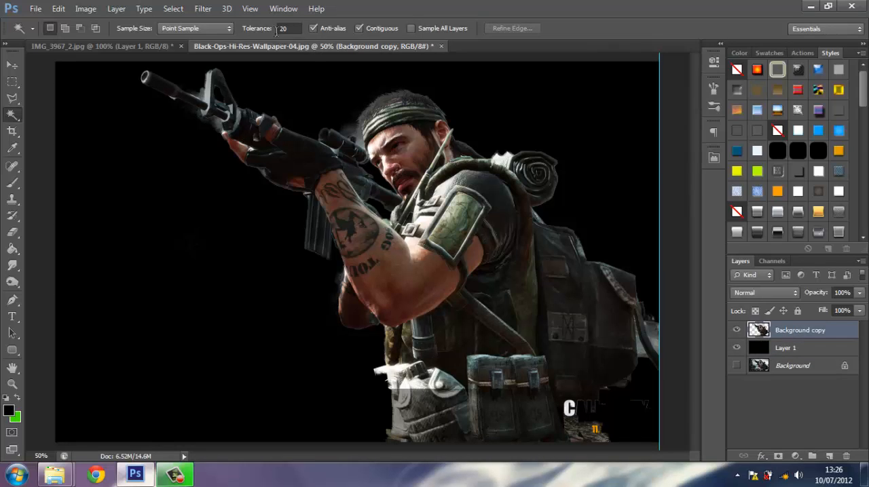
Try selecting the haze around the rifle's front sight with the Magic Wand tolerance lowered to 10.
left_click(288, 28)
type("10")
left_click(201, 93)
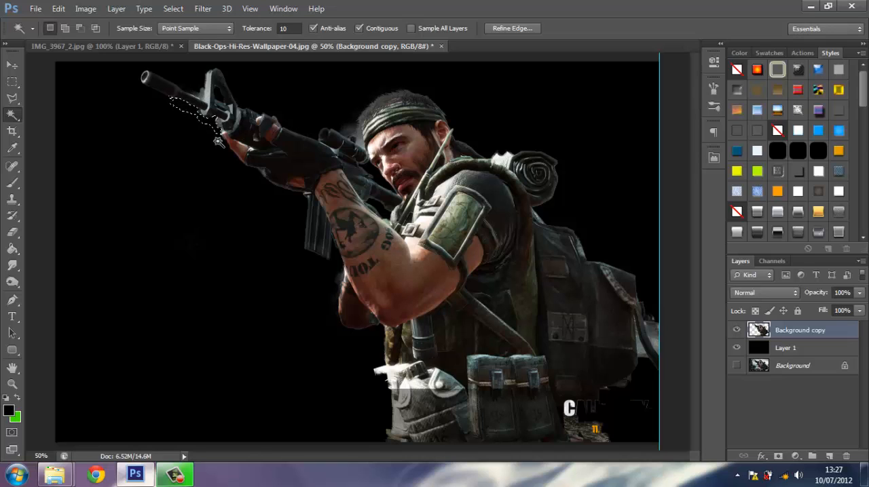
left_click(195, 242)
left_click(202, 98)
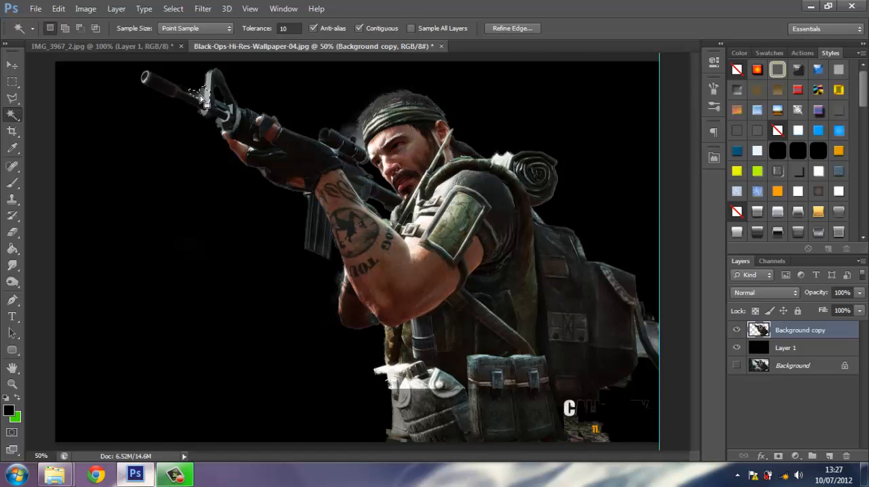
Set the Magic Wand tolerance to 5 and clear haze patches near the front sight and between the scope and headband.
left_click(269, 31)
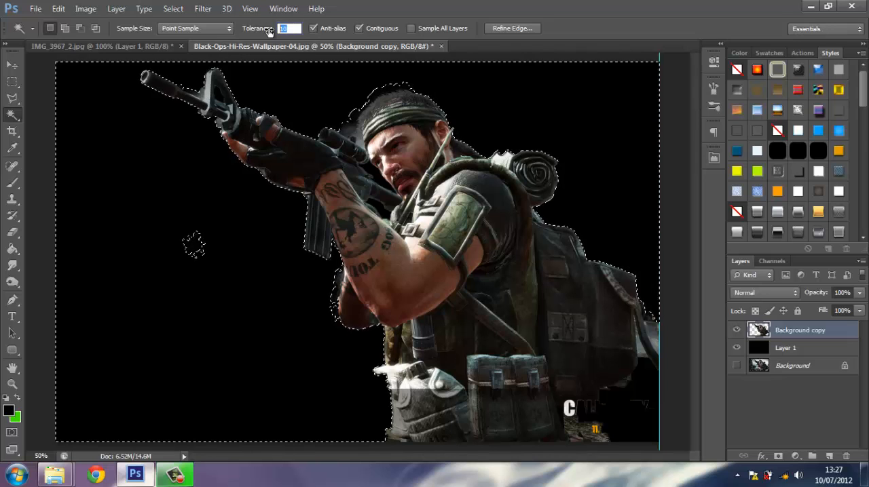
type("5")
key("ctrl+d")
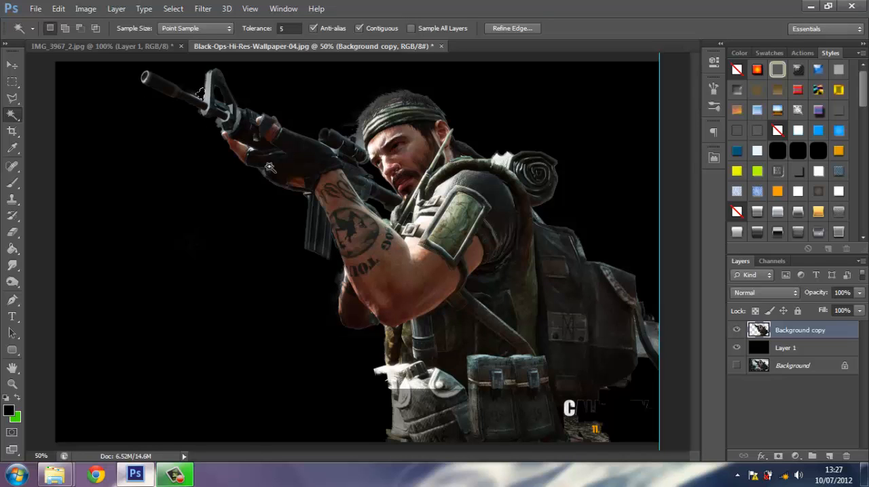
left_click(208, 183)
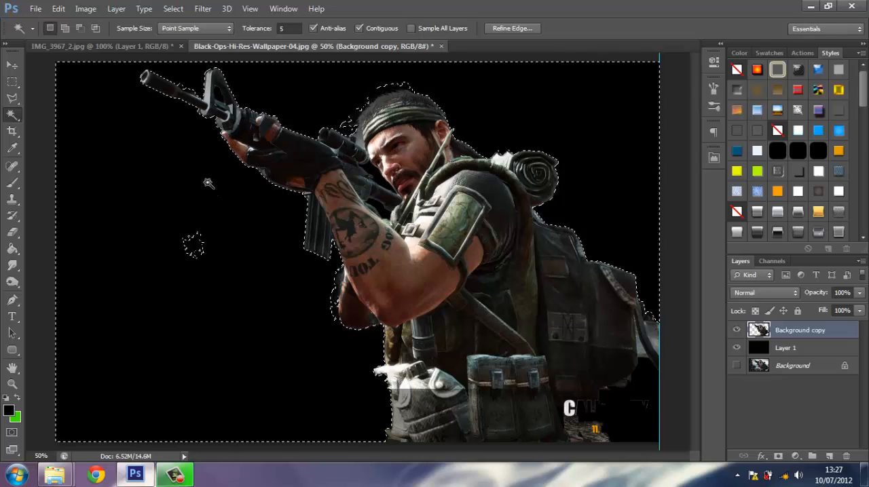
key("ctrl+d")
left_click(363, 139)
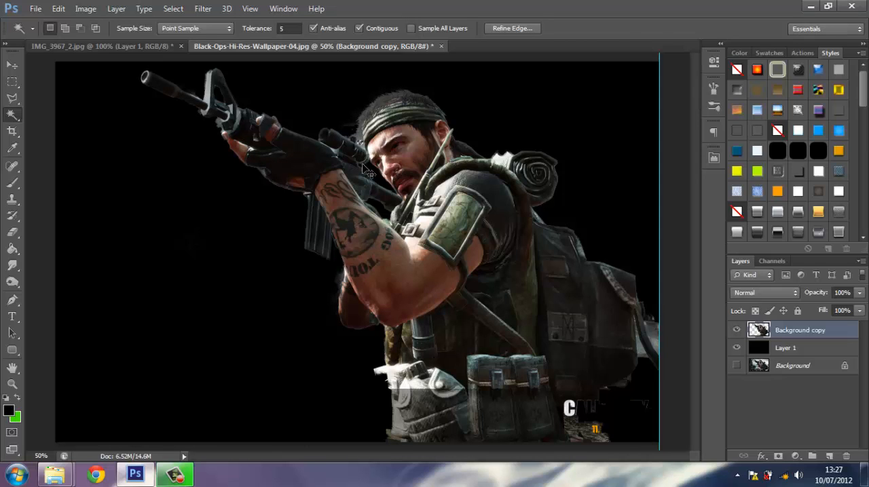
Reduce the Brush to 10 px for close-up work around the scope and add a layer mask to the soldier cutout.
left_click(12, 383)
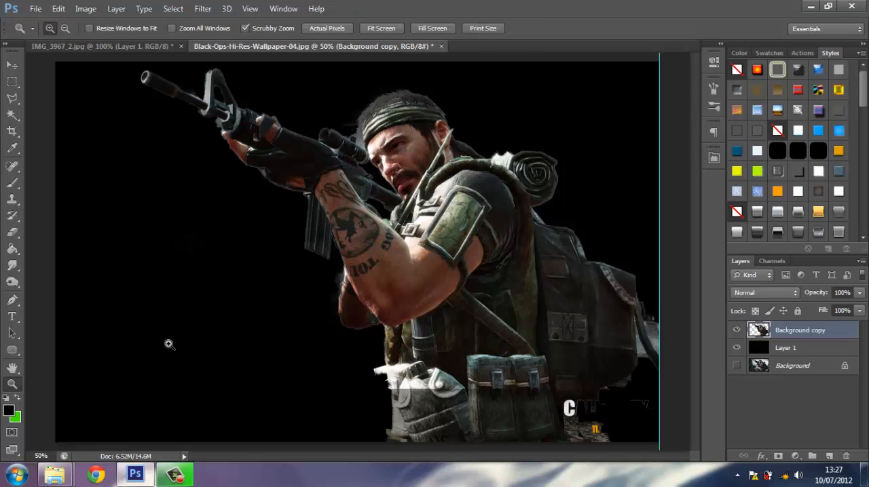
left_click_drag(390, 181, 458, 274)
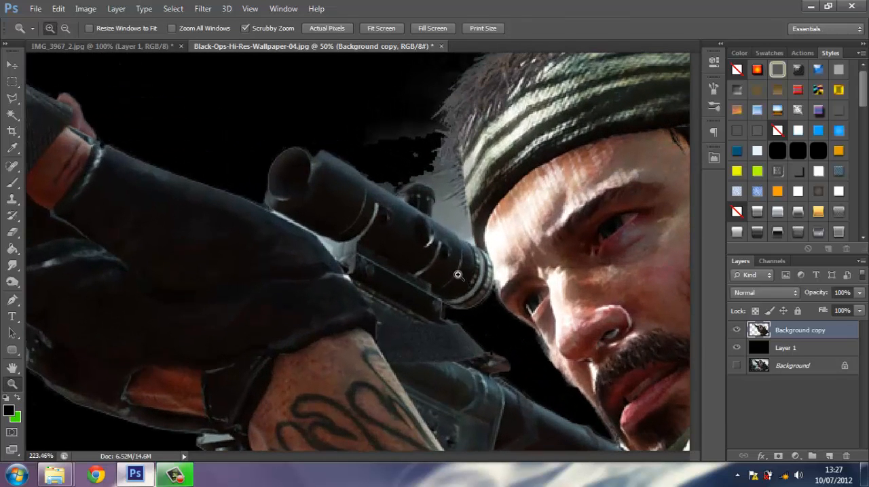
left_click(18, 184)
key("bracketleft")
key("bracketleft")
key("bracketleft")
key("bracketleft")
key("bracketleft")
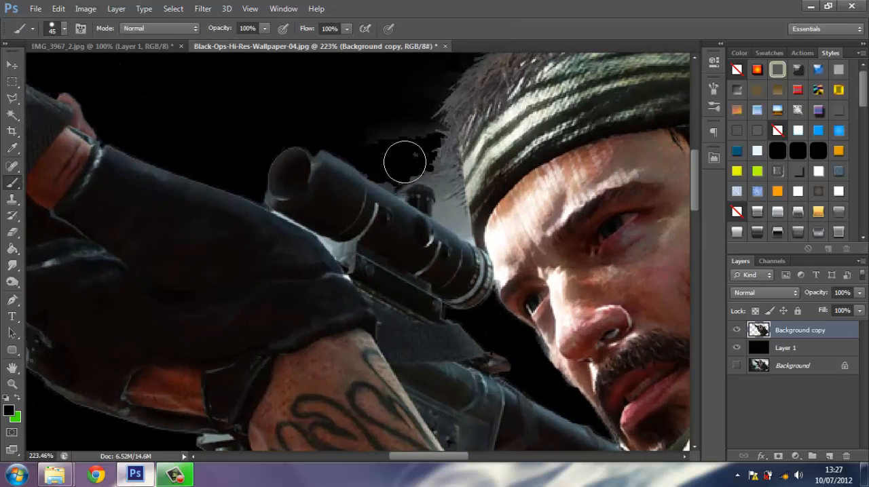
key("bracketleft")
key("bracketleft")
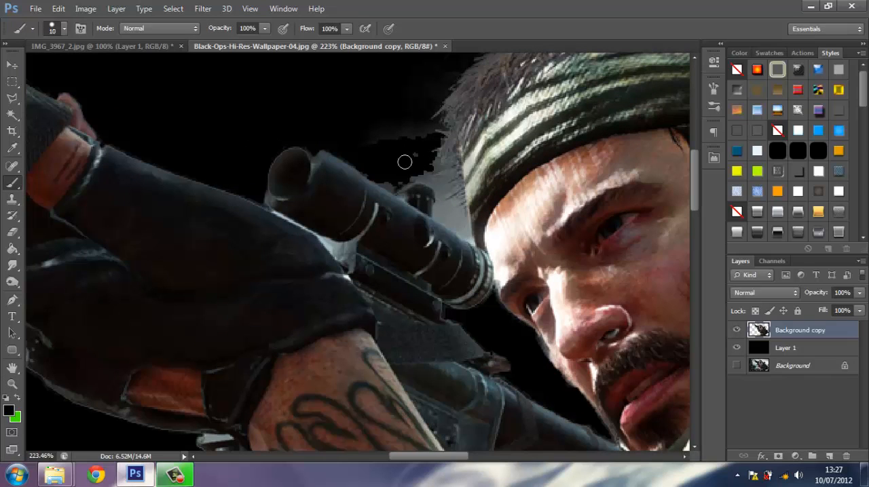
left_click(778, 457)
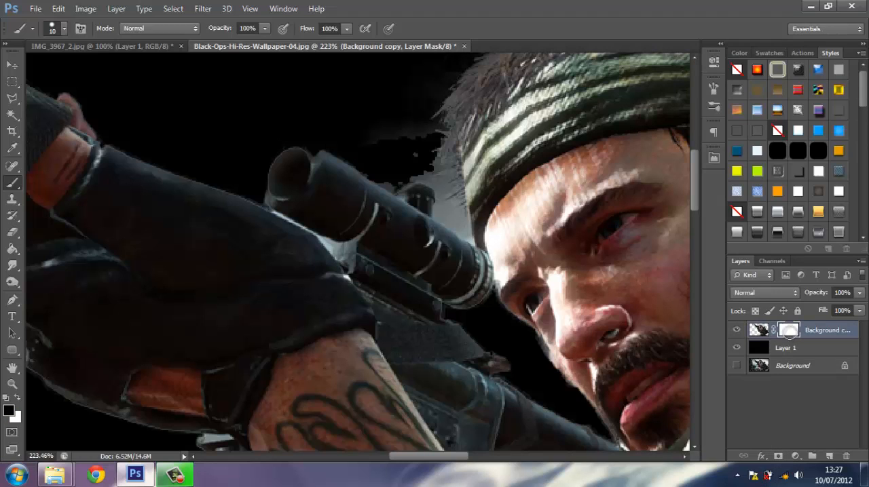
Mask out the grey haze between the rifle scope and the headband with a softer brush, reducing it to 4 px for the tight edges.
mouse_move(435, 154)
left_mouse_down()
mouse_move(401, 131)
mouse_move(401, 145)
mouse_move(371, 136)
mouse_move(393, 185)
mouse_move(354, 161)
left_mouse_up()
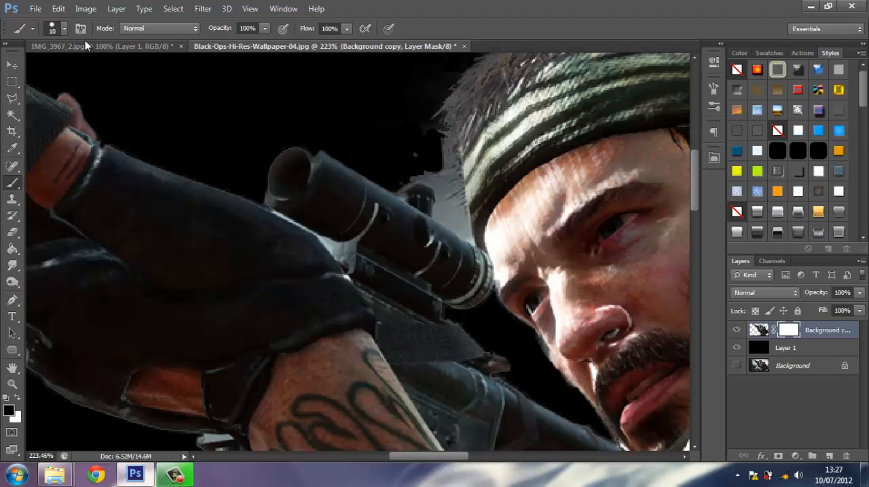
left_click(64, 29)
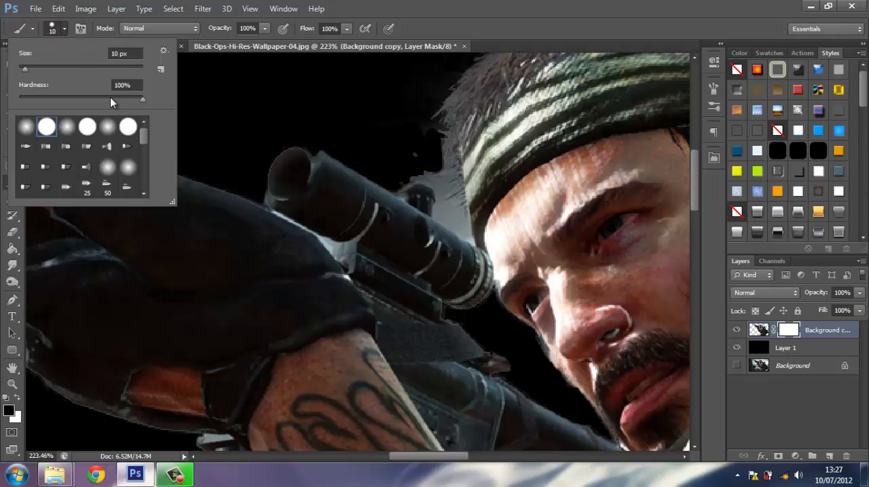
mouse_move(110, 97)
left_mouse_down()
mouse_move(73, 110)
mouse_move(98, 108)
left_mouse_up()
mouse_move(403, 176)
left_mouse_down()
mouse_move(441, 182)
mouse_move(402, 183)
mouse_move(437, 177)
mouse_move(432, 174)
mouse_move(269, 183)
mouse_move(275, 160)
mouse_move(437, 127)
mouse_move(434, 174)
mouse_move(423, 136)
mouse_move(437, 162)
mouse_move(439, 213)
mouse_move(466, 233)
mouse_move(451, 163)
mouse_move(467, 223)
mouse_move(440, 164)
left_mouse_up()
key("bracketright")
key("bracketright")
key("bracketleft")
key("bracketleft")
key("bracketleft")
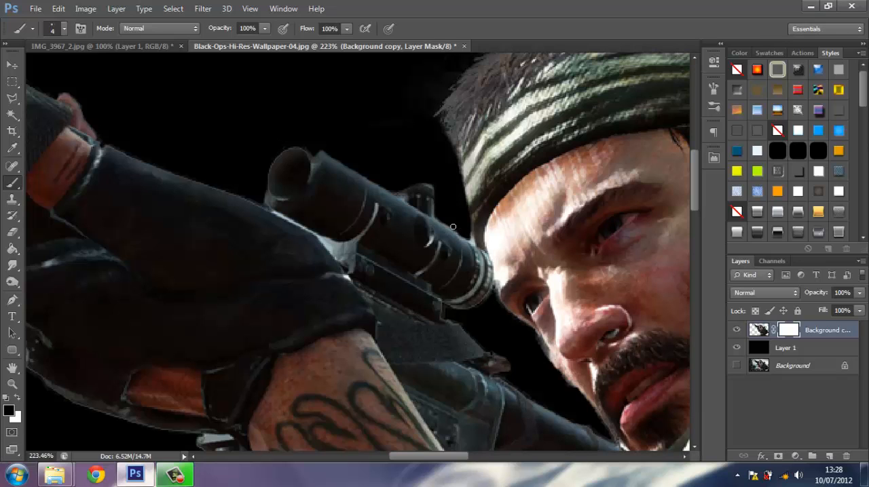
Mask out the fringe along the outer edge of the rifle's front sight with the brush enlarged to 15 px.
left_click_drag(247, 196, 478, 342)
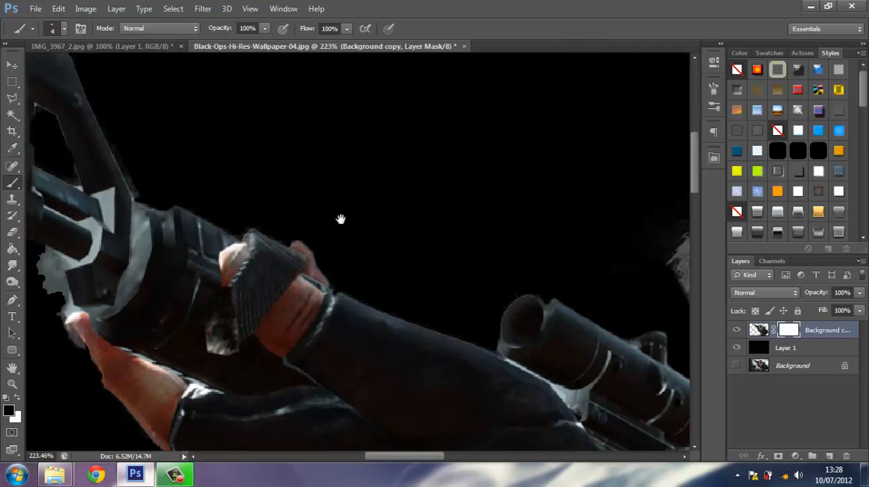
left_click_drag(139, 136, 475, 272)
left_click_drag(272, 195, 314, 159)
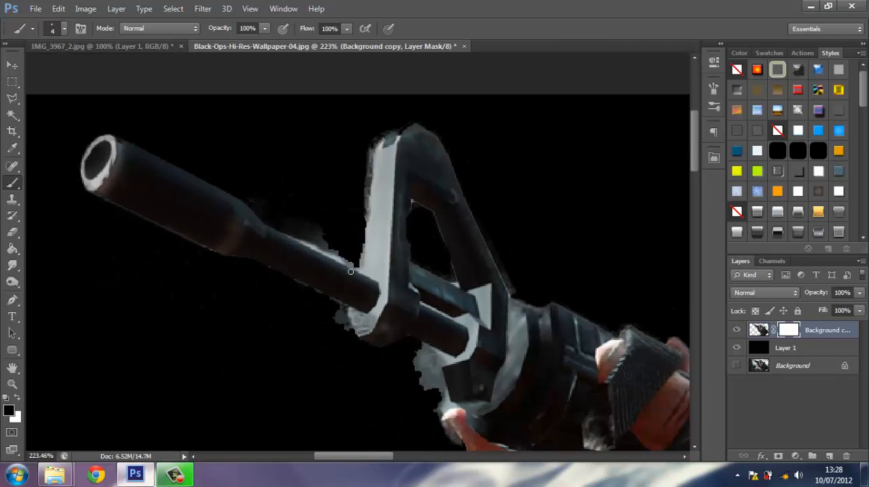
left_click_drag(369, 188, 372, 168)
key("bracketright")
key("bracketright")
key("bracketright")
key("bracketright")
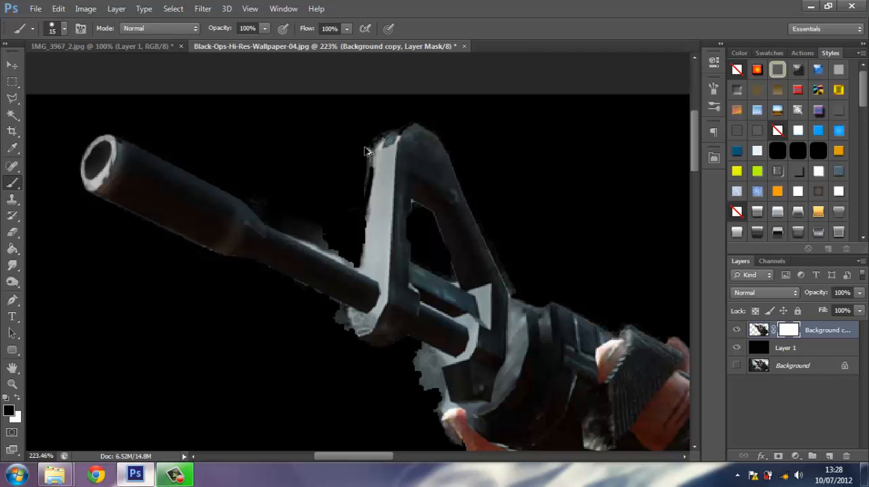
key("ctrl+z")
left_click_drag(366, 147, 353, 245)
left_click_drag(364, 165, 373, 125)
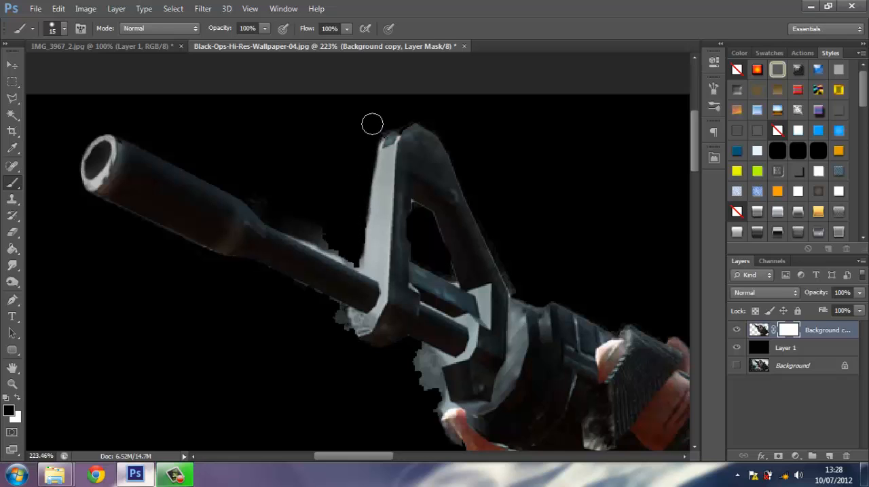
Mask out the haze above and below the rifle barrel, under the front sight and around the thumb of the supporting hand.
left_click_drag(254, 192, 355, 258)
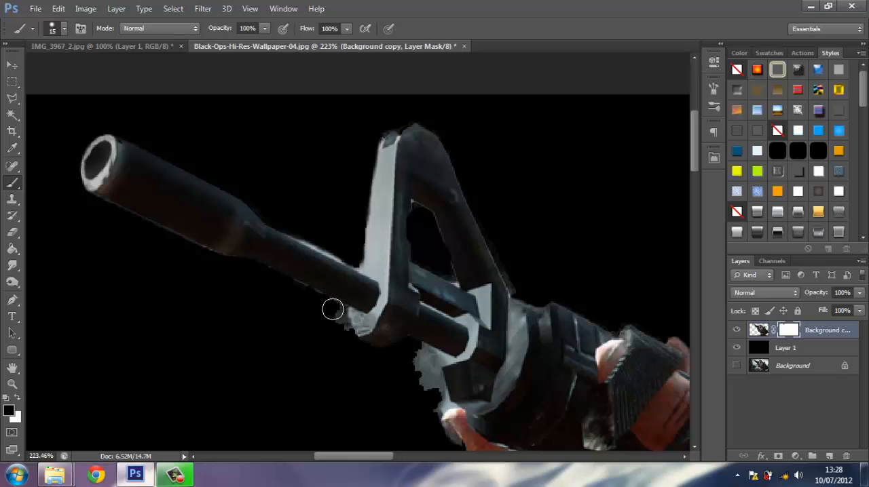
mouse_move(332, 306)
left_mouse_down()
mouse_move(349, 346)
mouse_move(329, 305)
mouse_move(260, 279)
left_mouse_up()
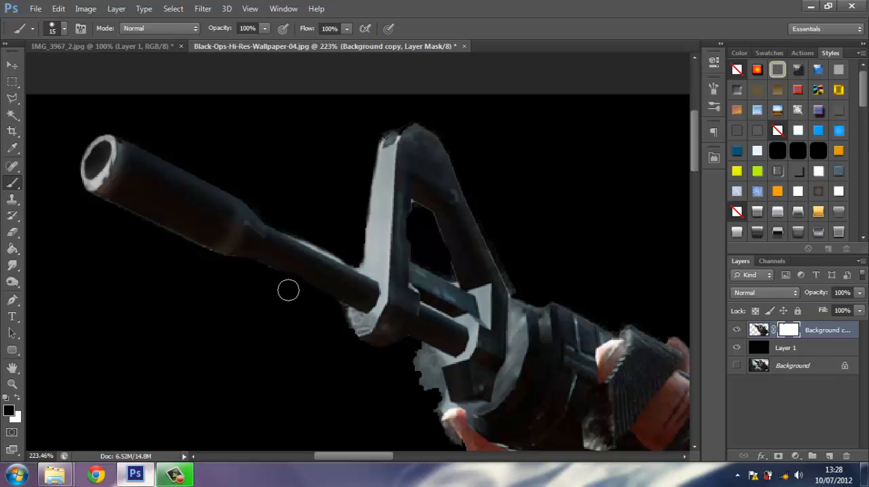
key("ctrl+z")
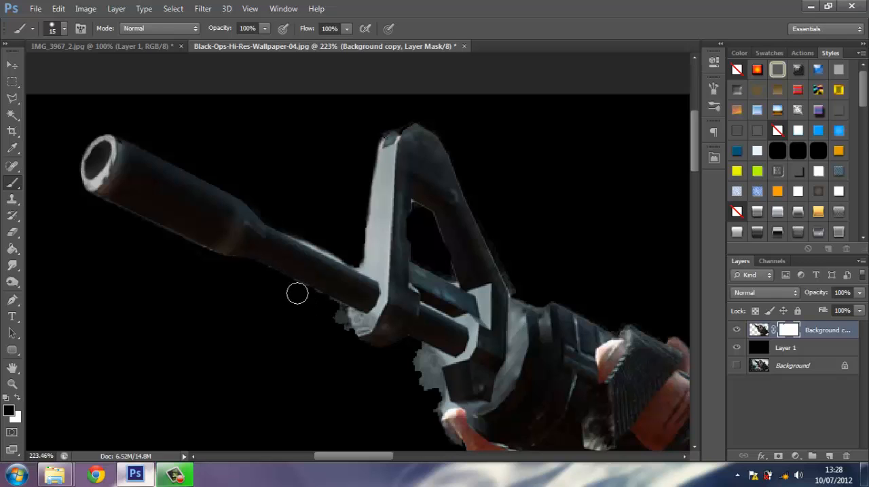
mouse_move(310, 299)
left_mouse_down()
mouse_move(332, 311)
mouse_move(360, 356)
left_mouse_up()
mouse_move(428, 415)
left_mouse_down()
mouse_move(419, 355)
mouse_move(425, 363)
mouse_move(430, 405)
mouse_move(413, 394)
mouse_move(353, 253)
left_mouse_up()
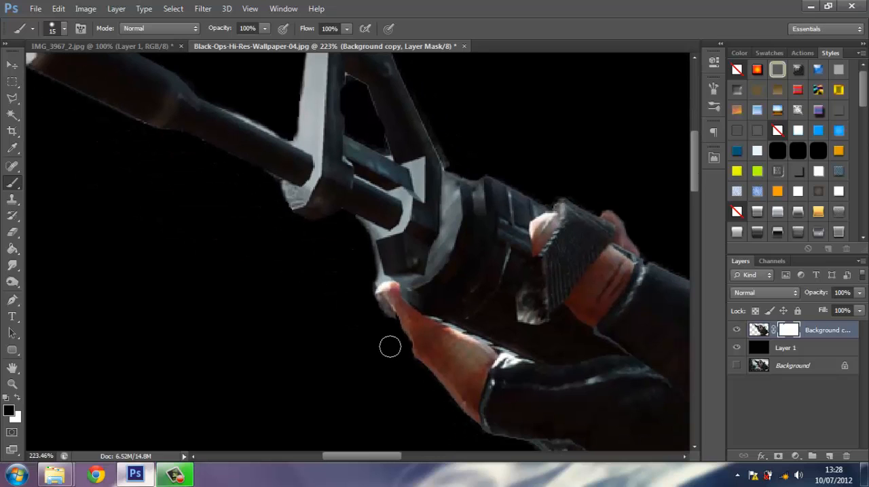
mouse_move(376, 309)
left_mouse_down()
mouse_move(386, 324)
mouse_move(364, 279)
mouse_move(354, 224)
left_mouse_up()
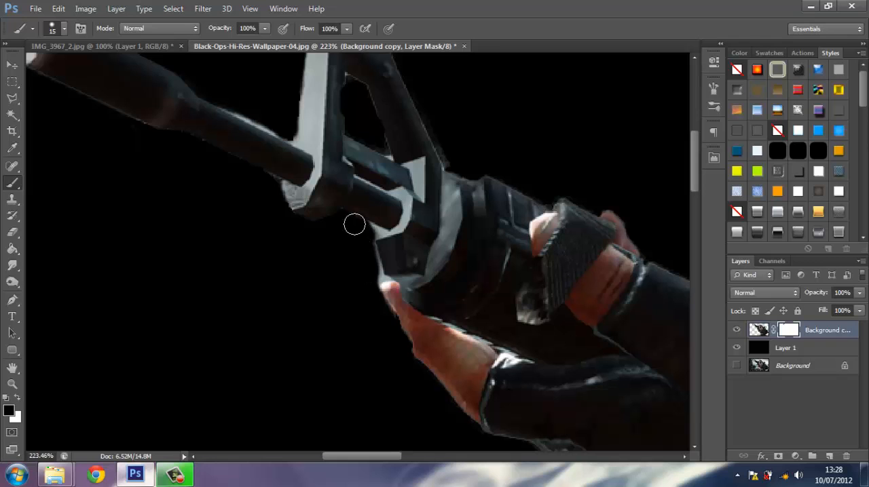
Mask out the leftover game logo and ground debris beside the soldier's waist pouches with a 40 px brush.
left_click(250, 8)
left_click(279, 127)
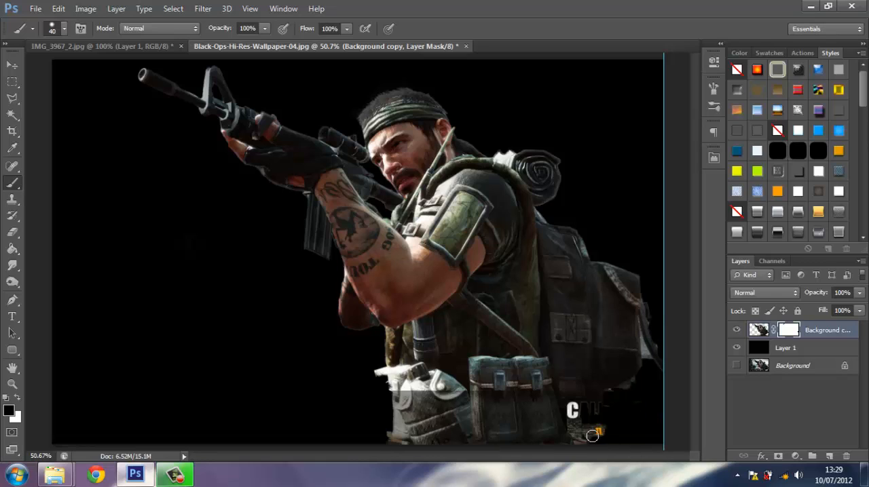
mouse_move(573, 410)
left_mouse_down()
mouse_move(578, 455)
mouse_move(587, 434)
mouse_move(606, 431)
mouse_move(578, 414)
mouse_move(609, 405)
mouse_move(577, 408)
left_mouse_up()
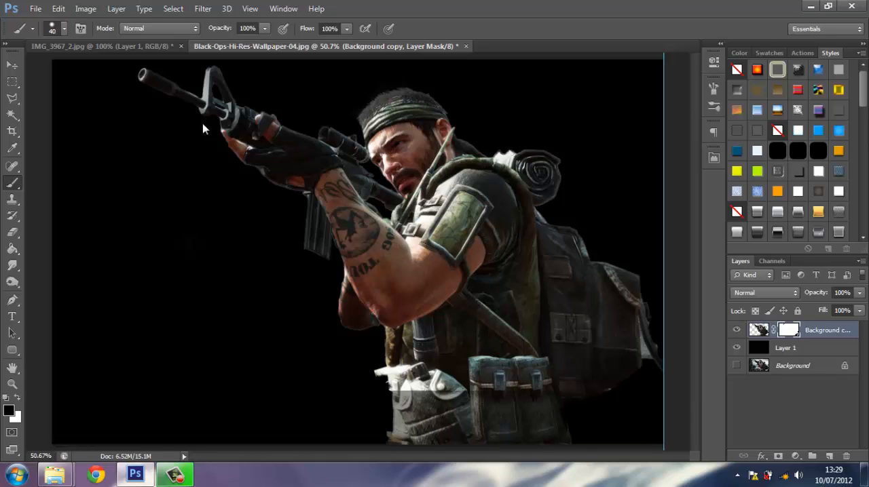
Create a new transparent RGB document of 629 × 315 pixels at 300 pixels/inch.
left_click(36, 8)
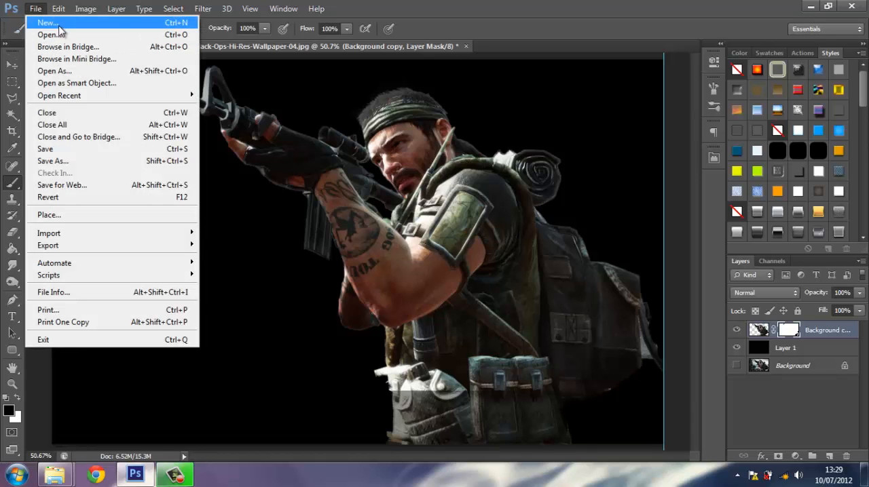
left_click(58, 24)
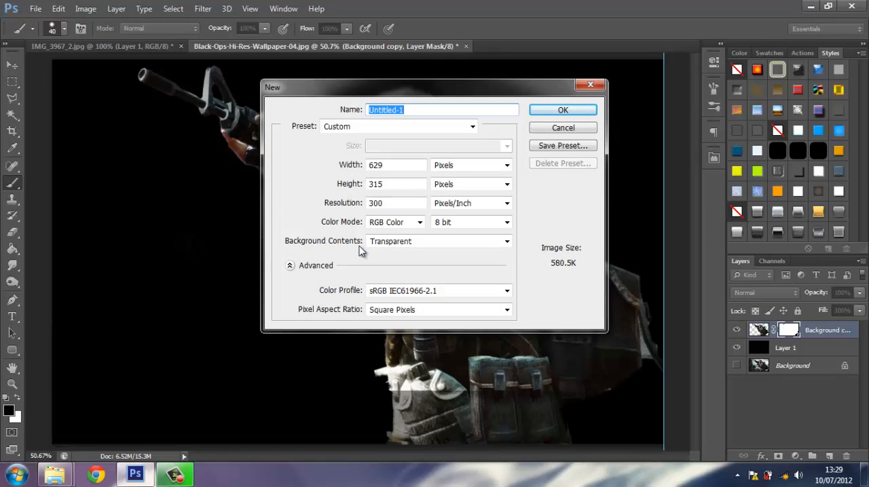
left_click(563, 110)
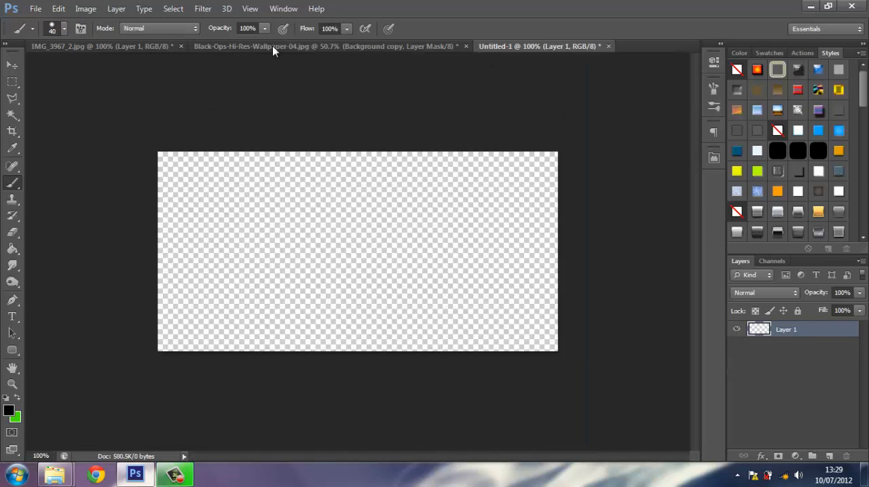
Float the soldier image in its own window and copy the masked cutout layer into the new document.
left_click_drag(272, 46, 275, 191)
left_click(12, 66)
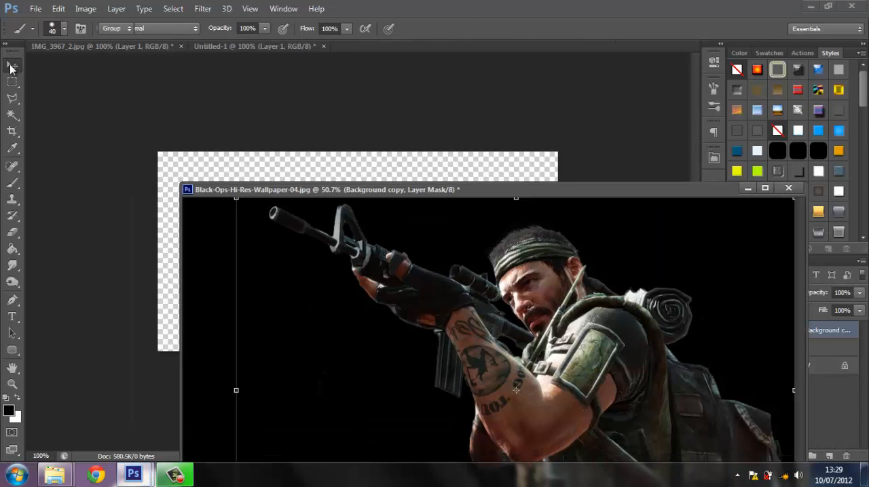
left_click_drag(425, 194, 400, 342)
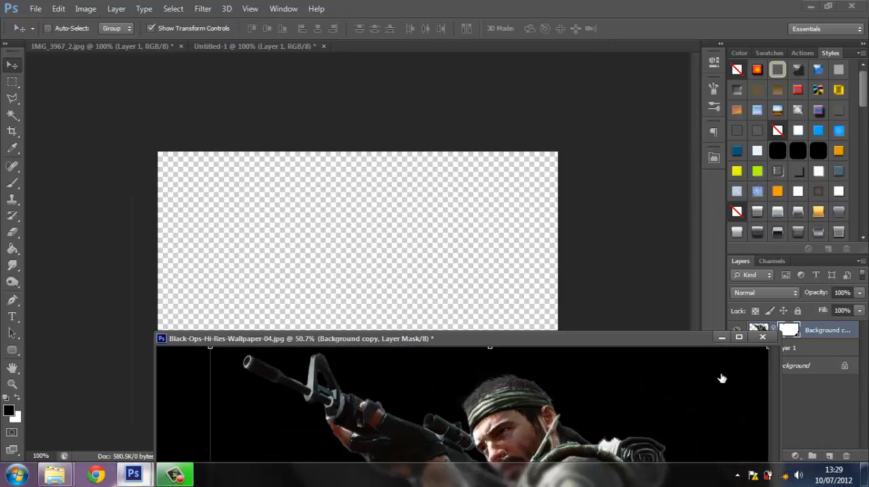
left_click_drag(822, 331, 419, 281)
left_click(739, 337)
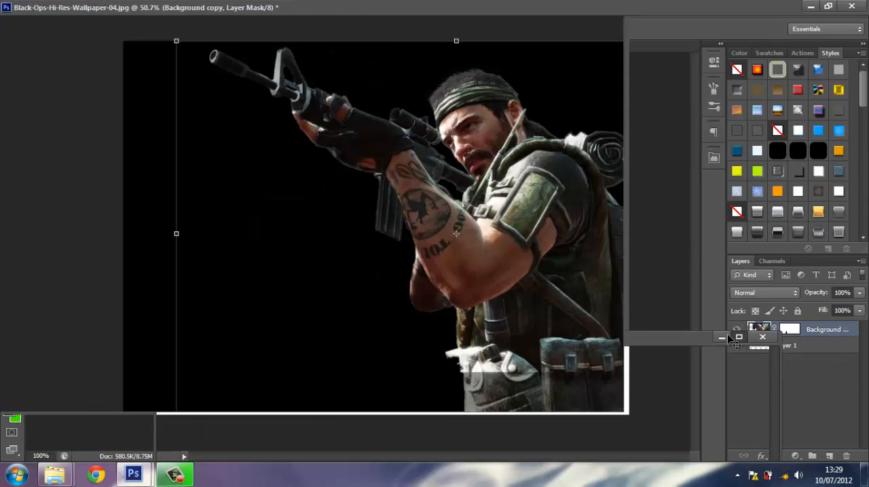
Minimize the floating soldier image, then scale the copied cutout to about 29% and position it toward the canvas's right side.
left_click(811, 7)
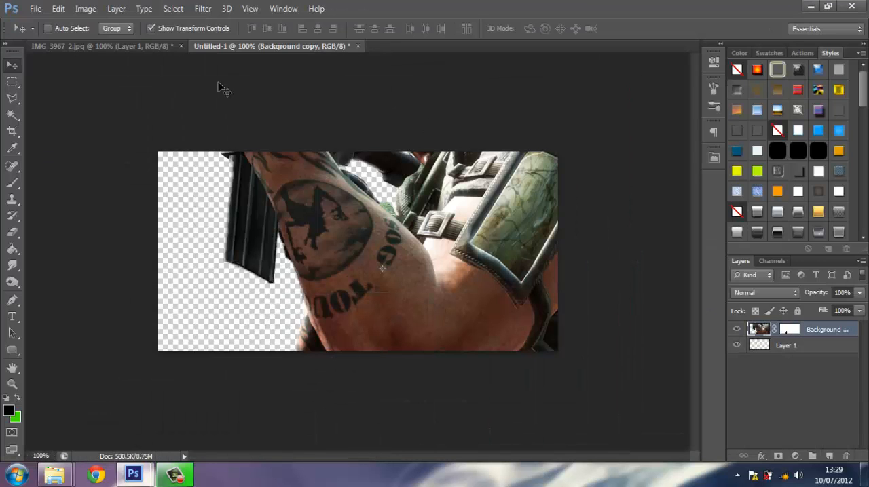
left_click_drag(302, 153, 238, 156)
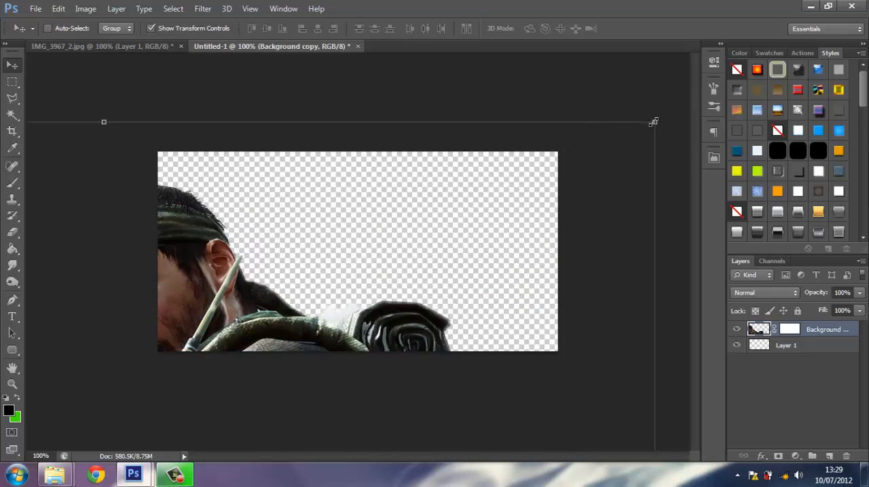
left_click_drag(561, 174, 261, 393)
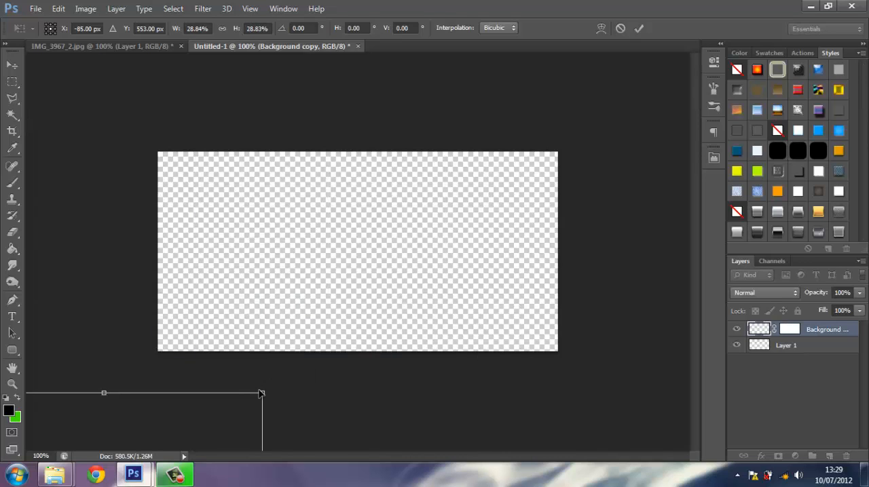
left_click_drag(218, 423, 522, 196)
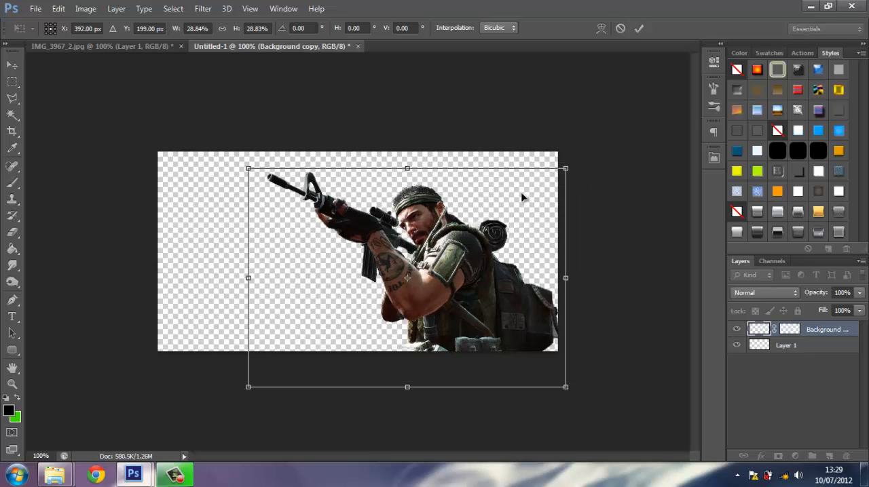
key("Return")
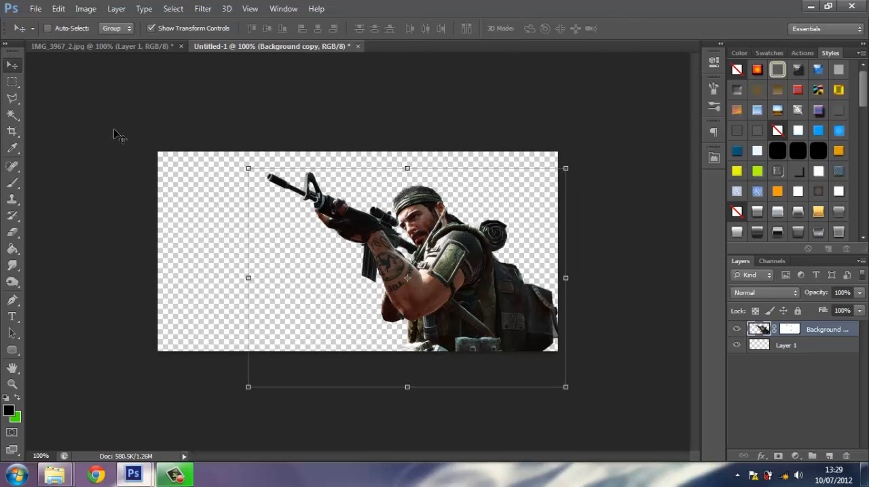
Add a new layer and fill a full-width rectangular selection over slightly more than the canvas's lower half with green.
left_click(829, 458)
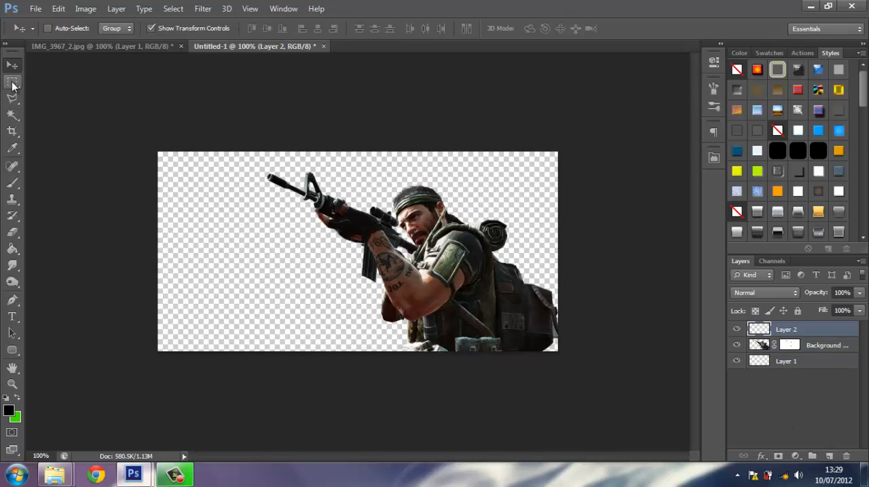
left_click(12, 82)
left_click(63, 82)
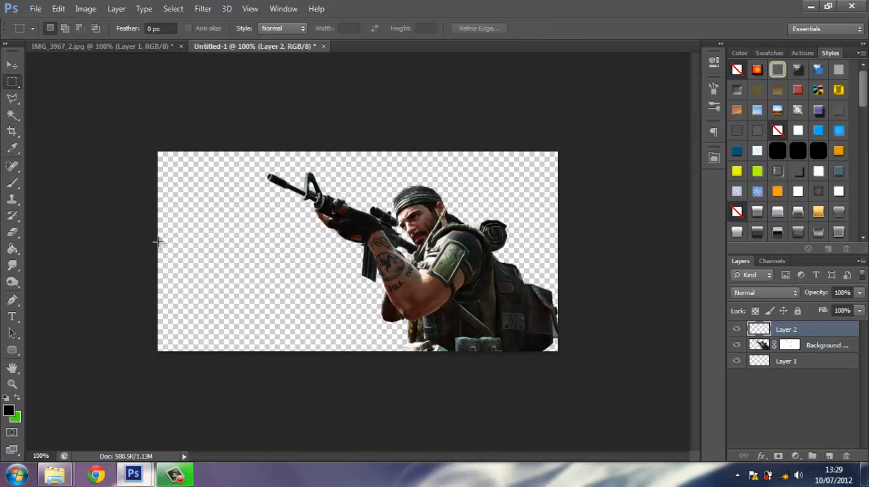
left_click_drag(156, 236, 620, 427)
left_click(12, 249)
left_click(19, 400)
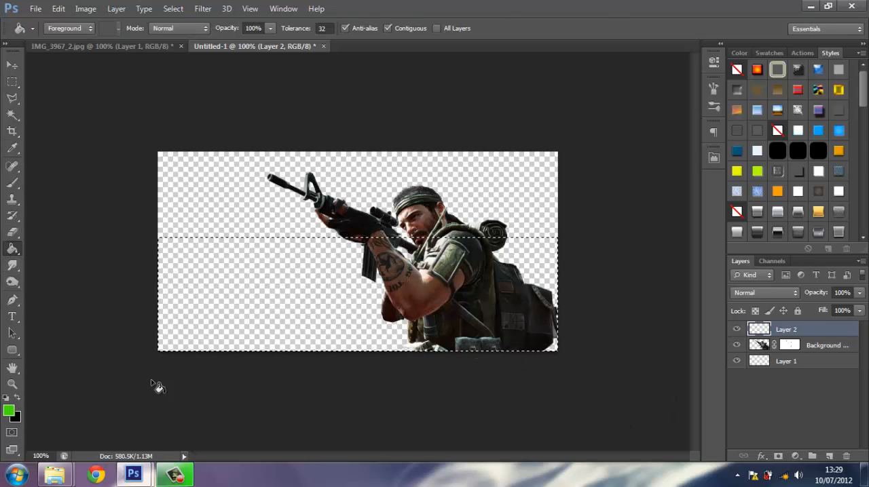
left_click(265, 297)
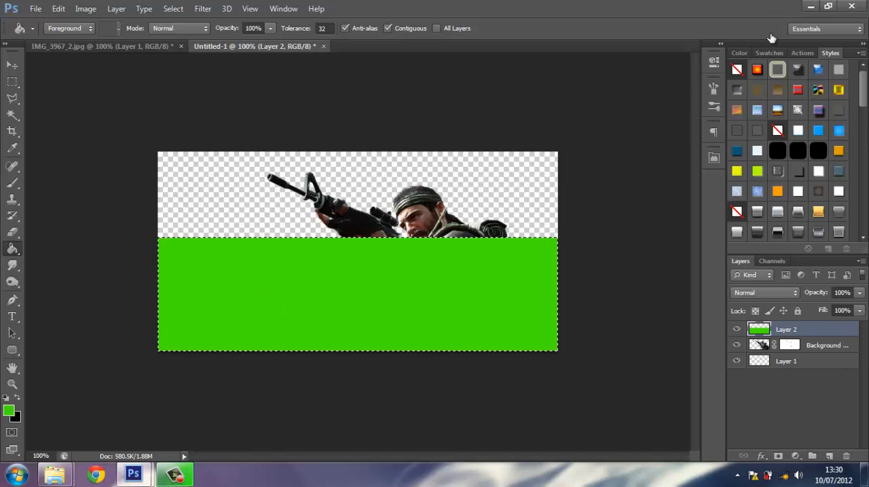
Move the green band's layer directly beneath the soldier, deselect it, and apply a silver-white gradient layer style to the band.
left_click_drag(800, 329, 800, 358)
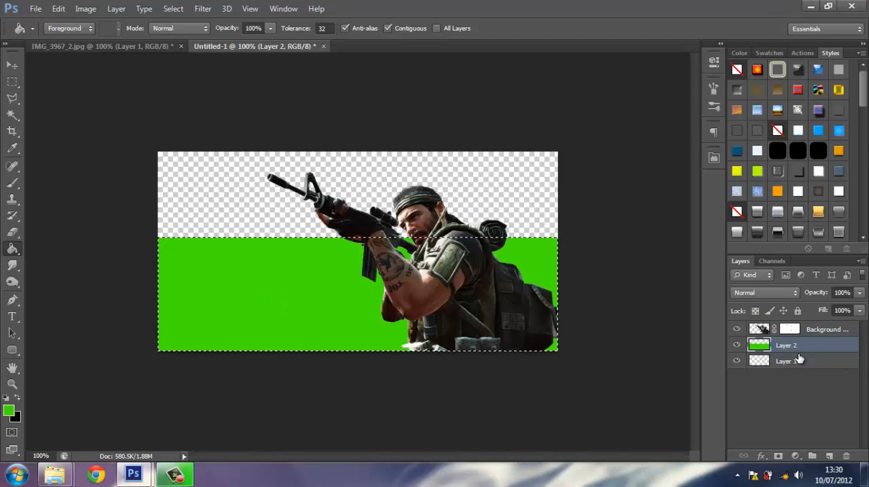
key("ctrl+d")
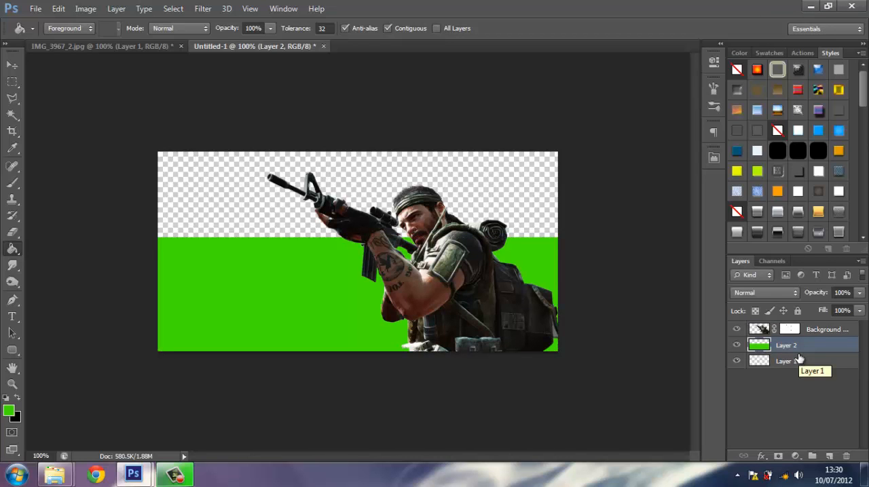
left_click(777, 213)
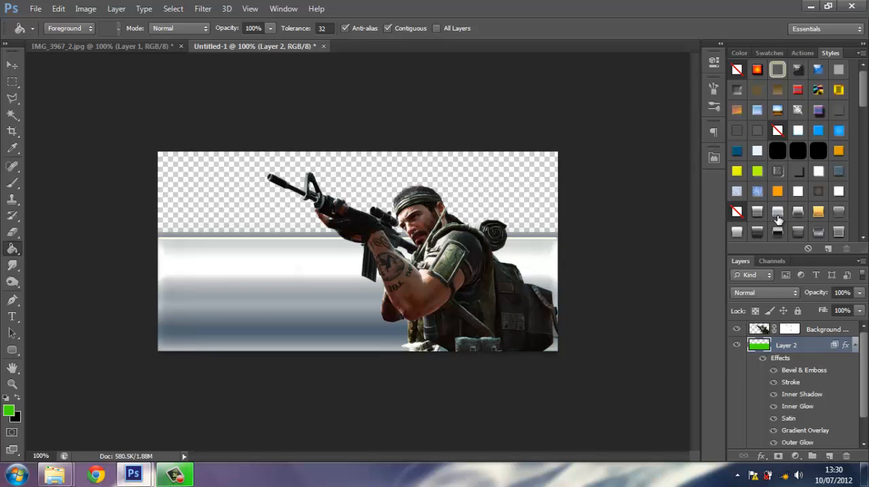